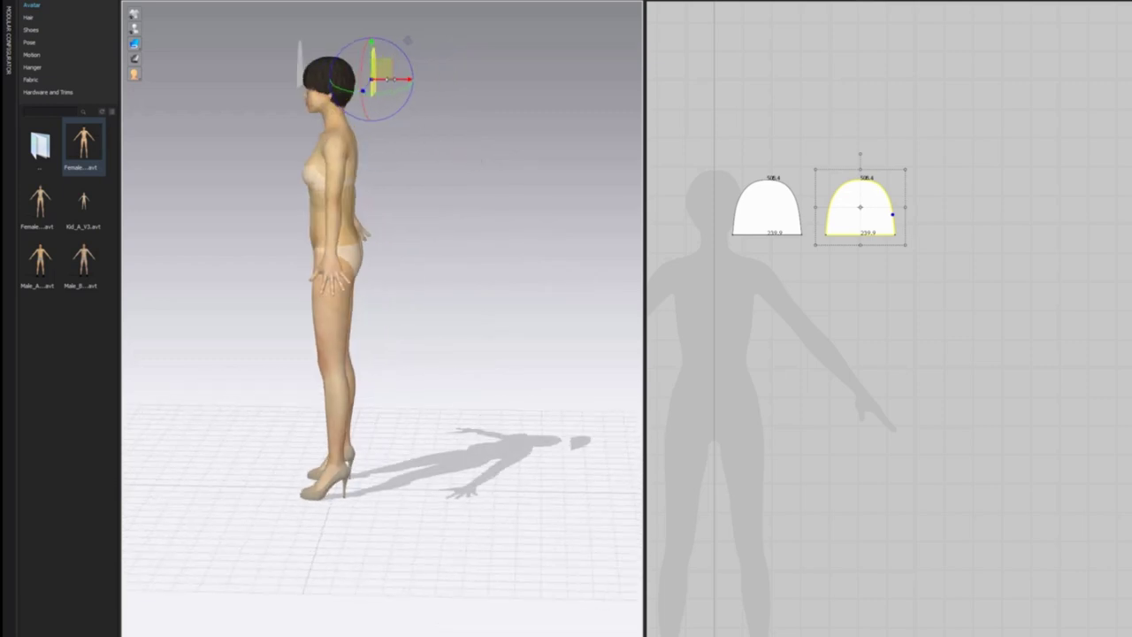
Step: Move the back hat pattern closer to the back of the avatar's head in the side view
key("6")
left_click_drag(447, 55, 442, 55)
left_click(479, 102)
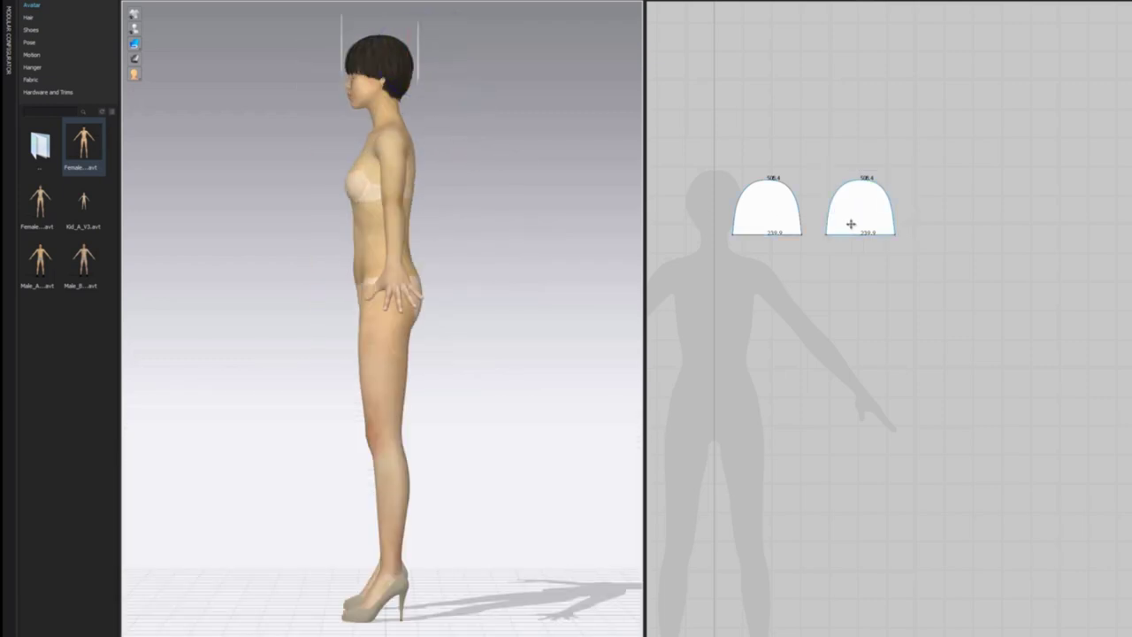
left_click(851, 222)
left_click(821, 139)
Step: Draw an internal line about 232 mm long across the lower part of the front pattern and copy it onto the back pattern
scroll(768, 201, "up", 6)
right_click_drag(482, 201, 529, 221)
key("z")
left_click(701, 250)
double_click(839, 250)
key("ctrl+c")
key("ctrl+v")
left_click(964, 251)
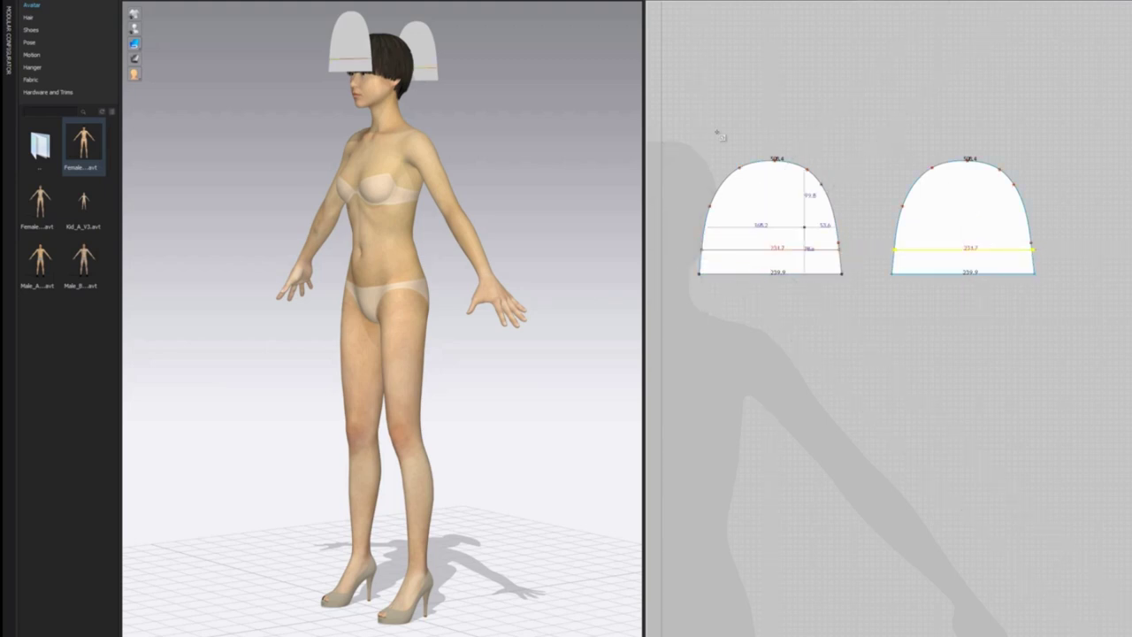
Step: Add outline points on the front and back patterns where their internal lines meet the side edges
key("m")
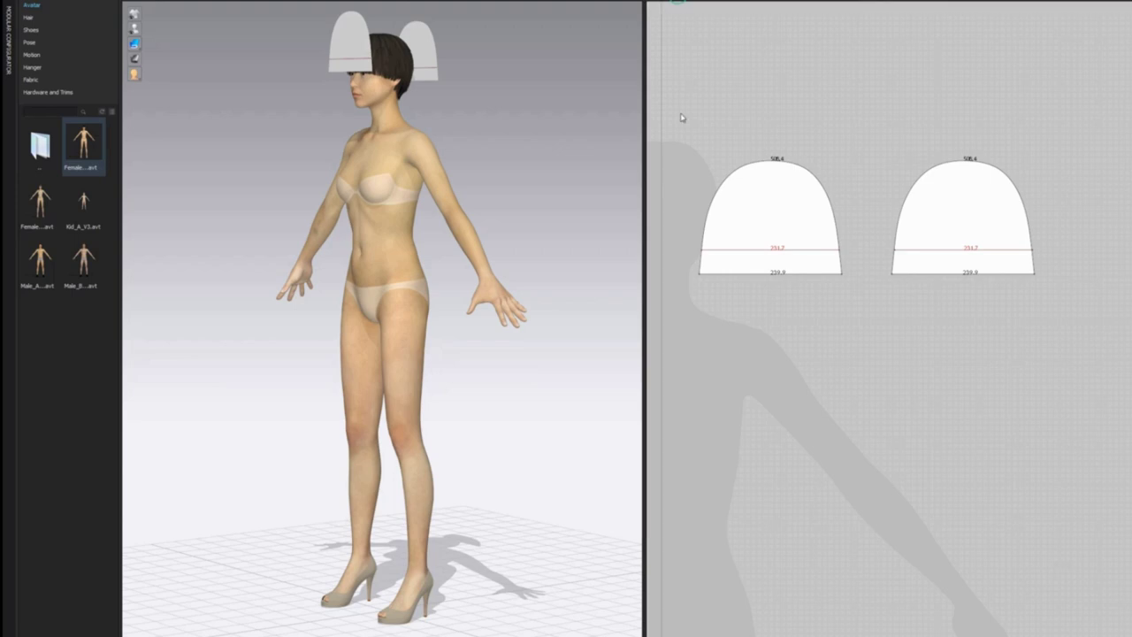
left_click(702, 250)
left_click(840, 251)
left_click(894, 251)
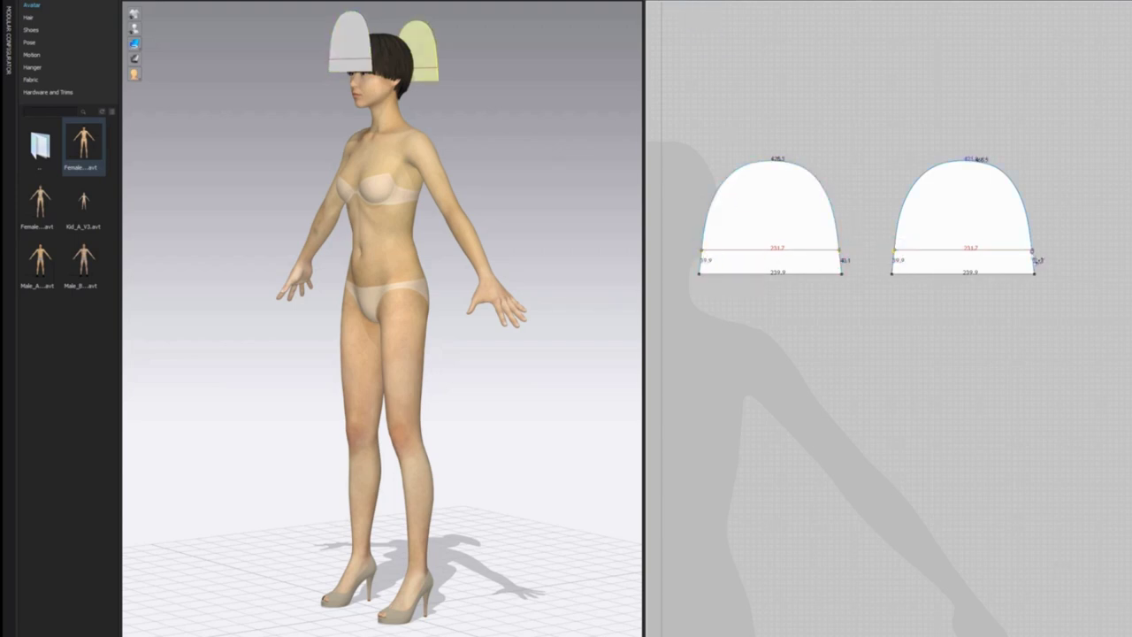
Step: Try to sew the crown curves and the short lower side edges of the front and back patterns together
left_click(682, 2)
left_click(709, 213)
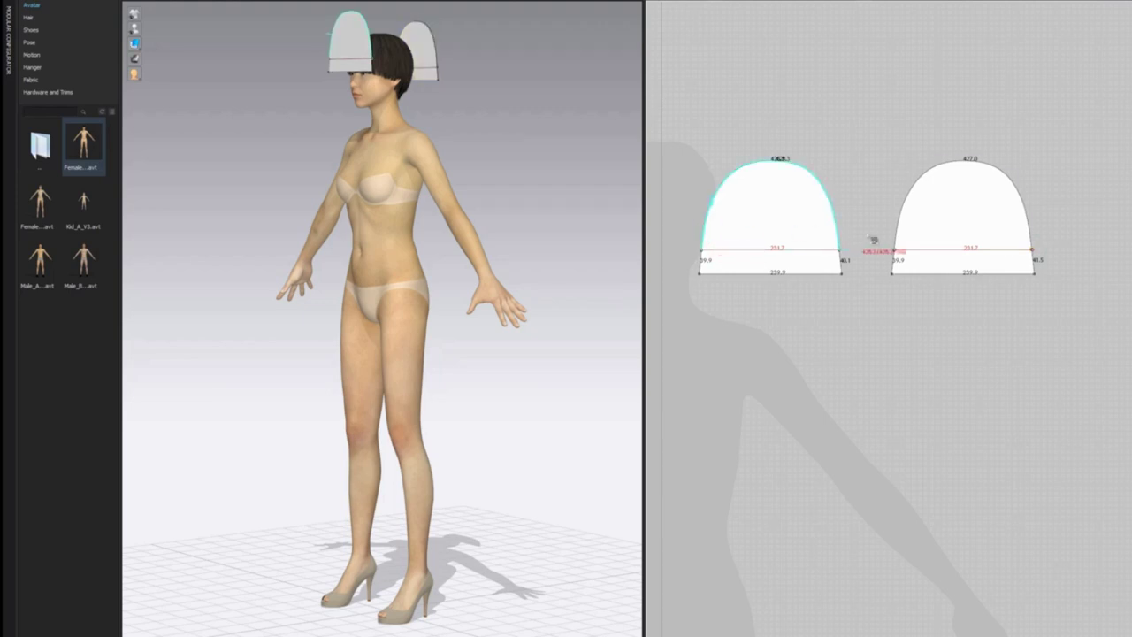
left_click(898, 242)
right_click_drag(610, 150, 528, 167)
left_click(841, 263)
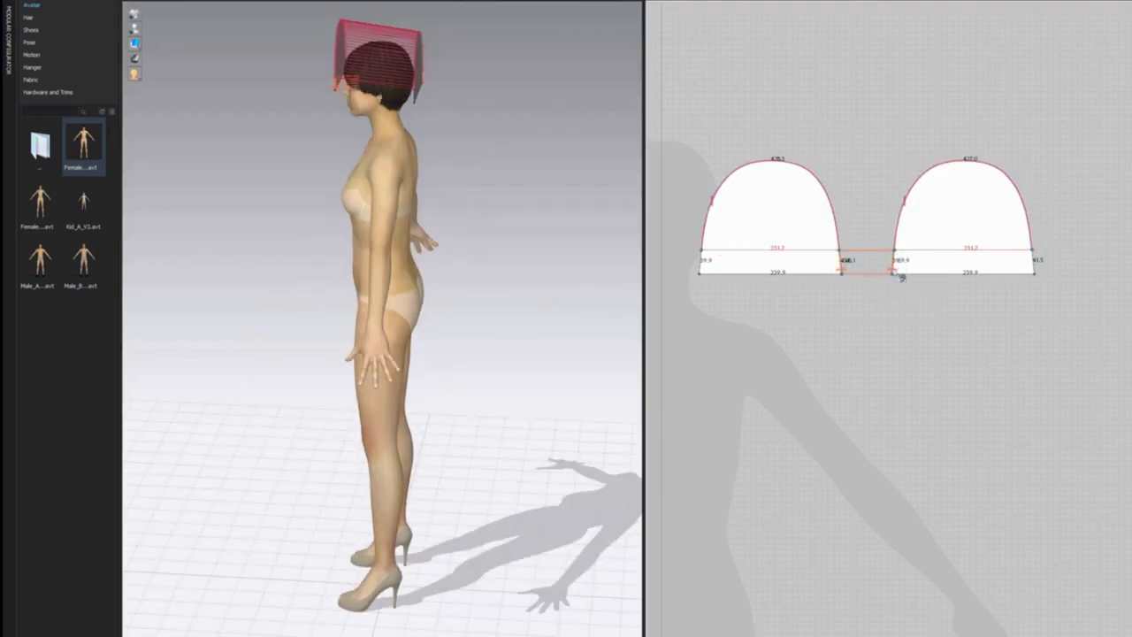
key("ctrl+z")
key("ctrl+z")
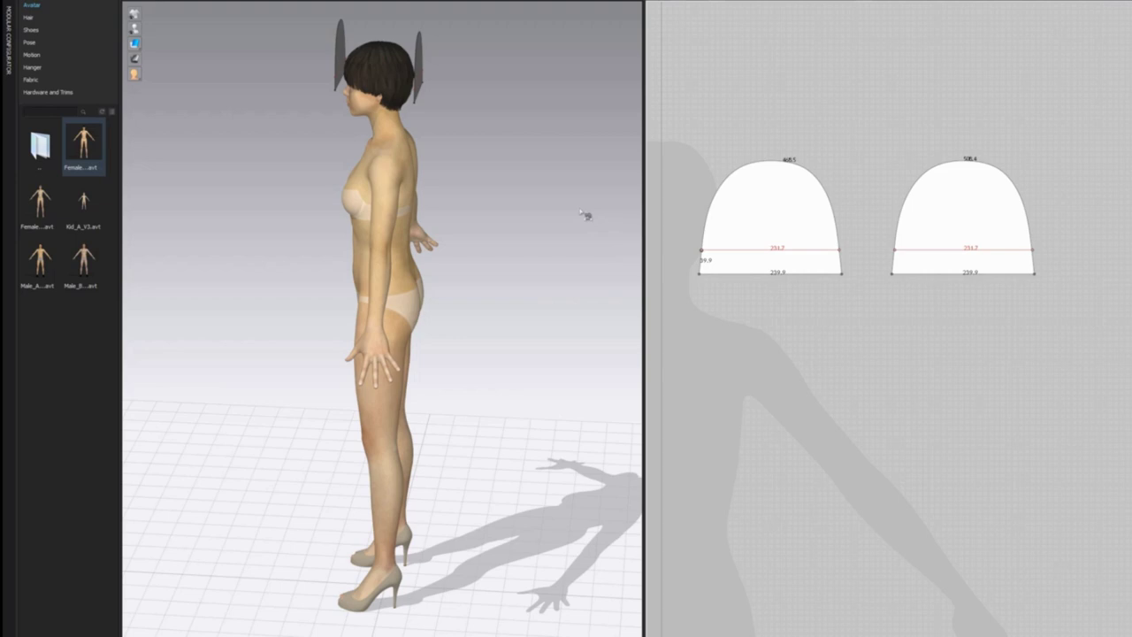
Step: Flip the back hat pattern horizontally in the 3D view
key("q")
right_click_drag(495, 81, 419, 87)
left_click(392, 81)
right_click_drag(529, 101, 440, 51)
right_click(404, 86)
left_click(460, 324)
left_click(513, 179)
right_click_drag(513, 179, 569, 186)
key("n")
left_click(710, 206)
left_click(815, 152)
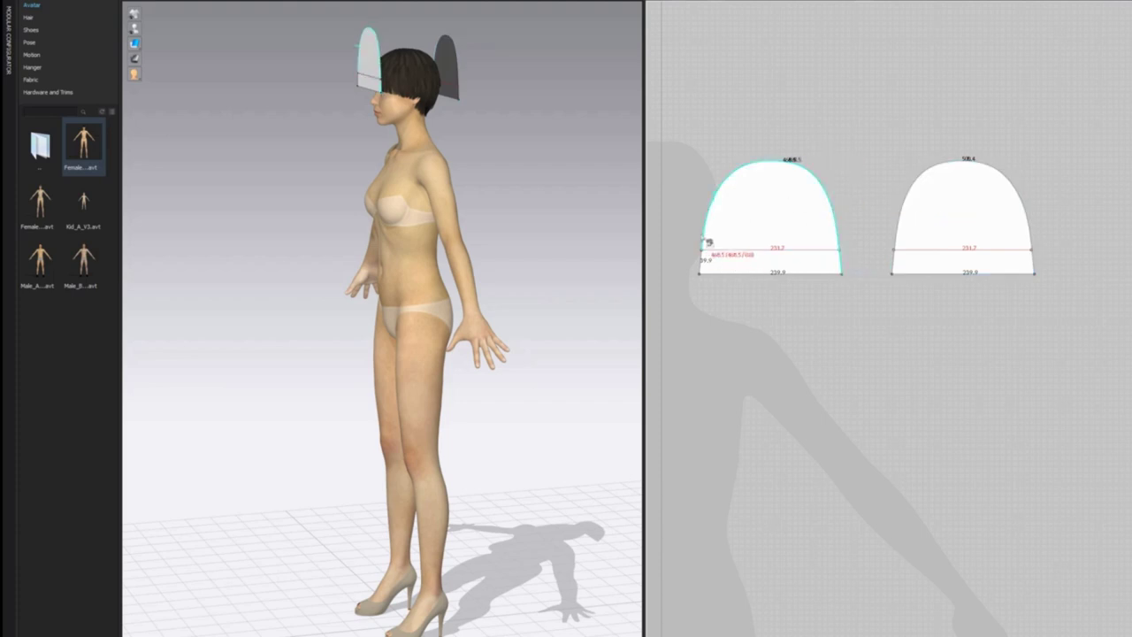
Step: Add outline points at the second end of the front internal line and at both ends of the back internal line
left_click(840, 250)
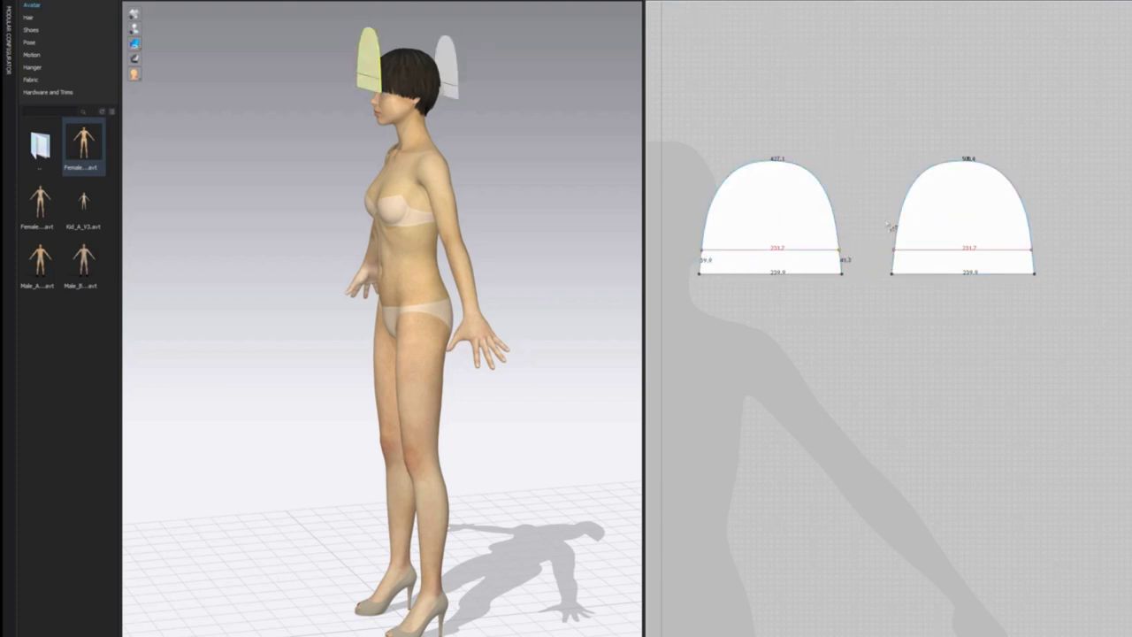
left_click(894, 251)
left_click(1028, 250)
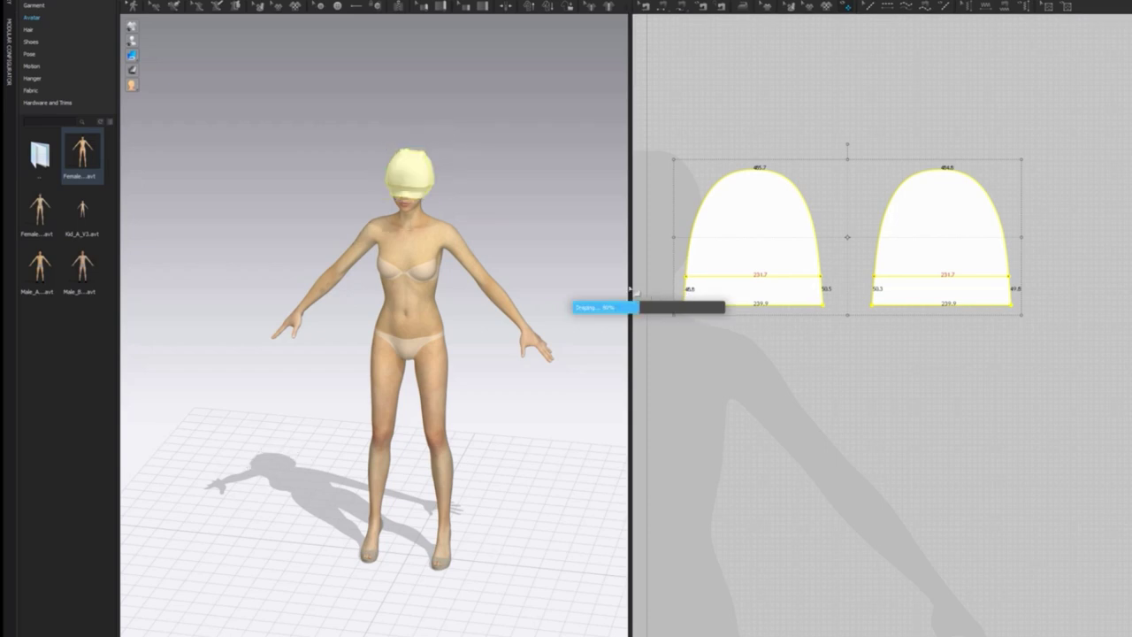
Step: Enlarge both hat patterns together, making them taller and widening their bottom edges to about 249 mm
left_click_drag(1023, 237, 1028, 237)
left_click_drag(674, 237, 666, 237)
left_click_drag(846, 159, 844, 144)
right_click_drag(545, 168, 482, 184)
scroll(775, 224, "down", 5)
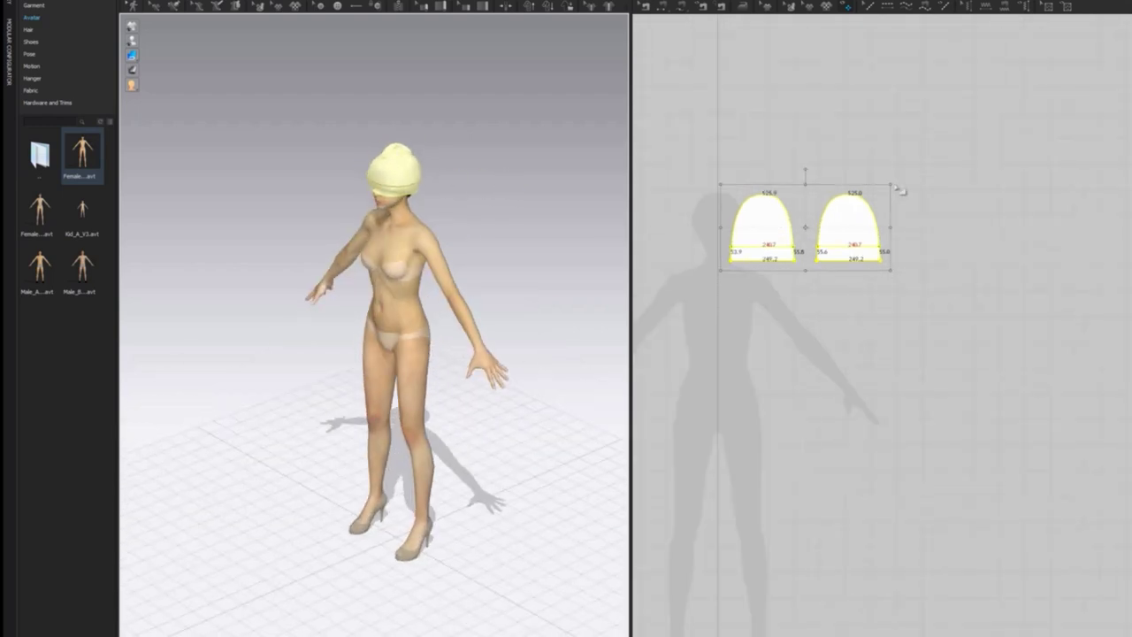
right_click_drag(391, 230, 440, 213)
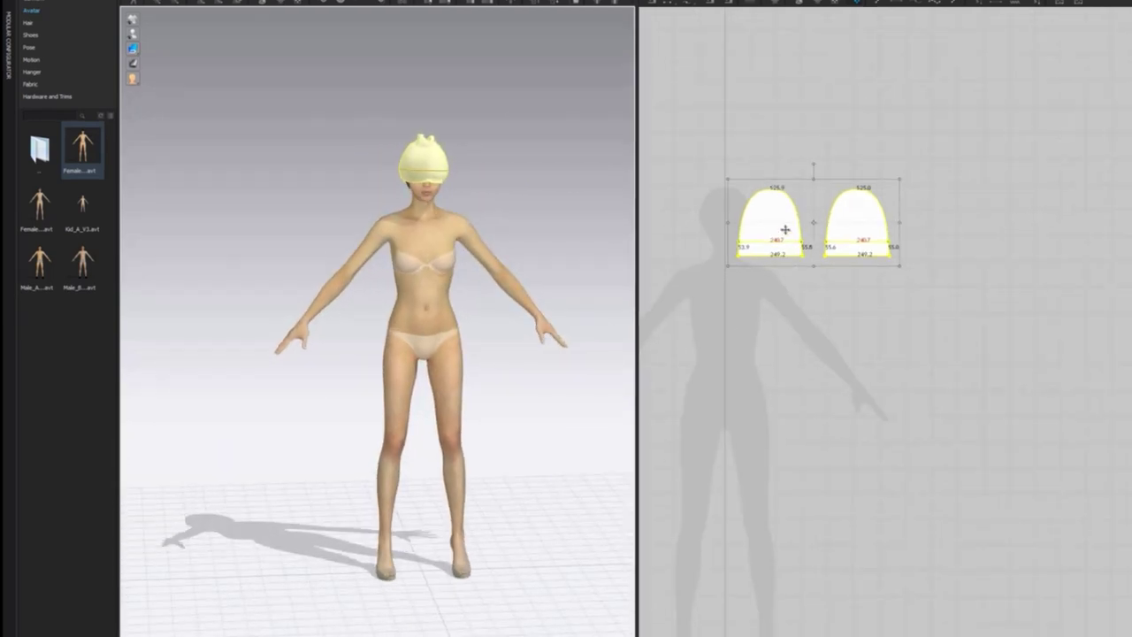
Step: Try to clone both hat patterns as symmetric patterns and place the clones above the originals
scroll(775, 223, "up", 5)
scroll(973, 228, "down", 3)
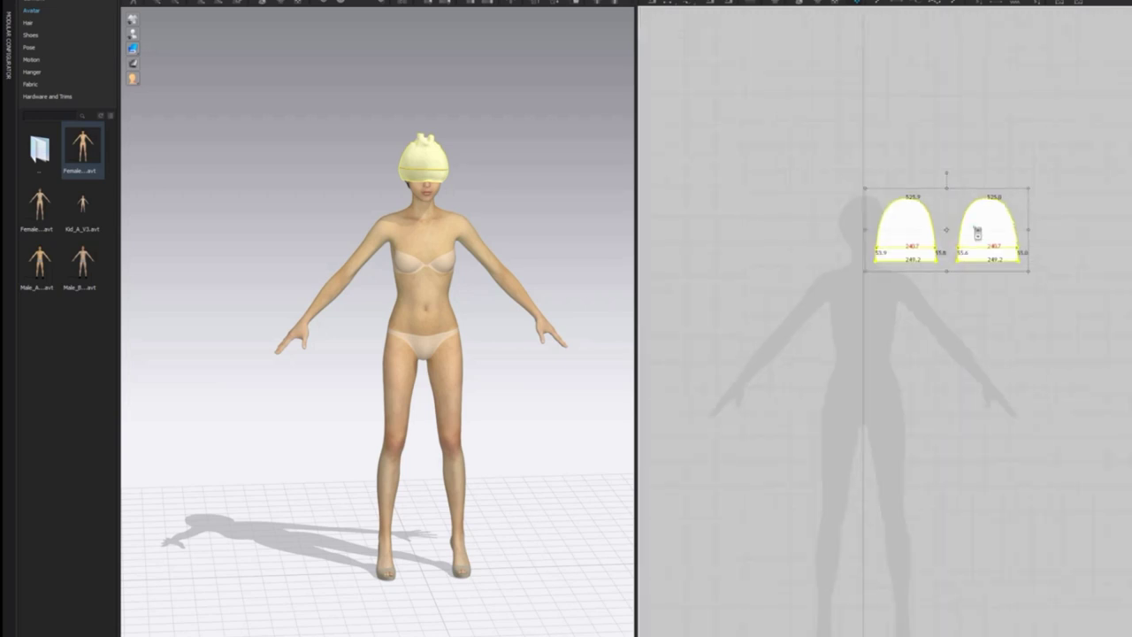
right_click(975, 232)
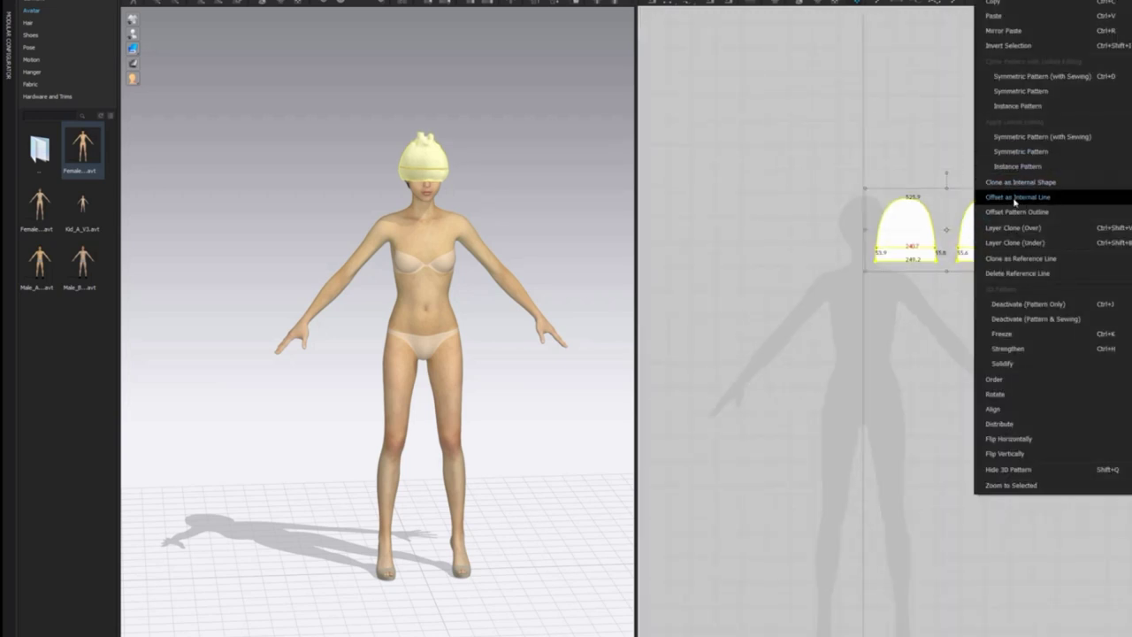
left_click(1026, 137)
right_click(918, 230)
left_click_drag(824, 193, 1010, 241)
left_click(976, 215)
right_click(976, 215)
left_click(1024, 92)
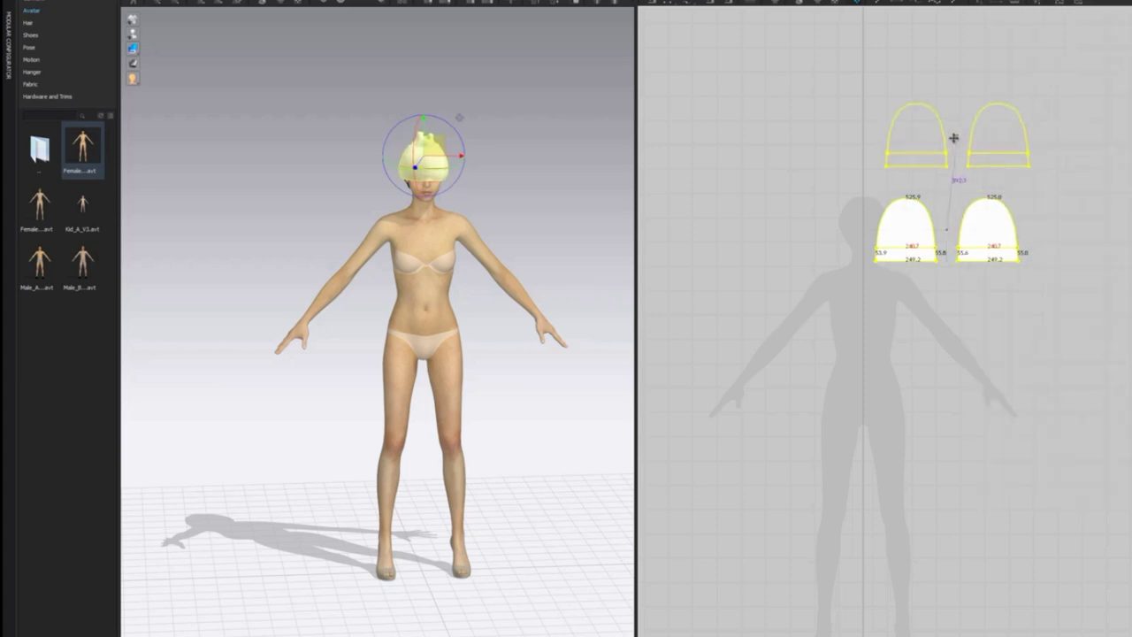
left_click(955, 140)
Step: Try to lower the cloned patterns over the avatar's head, and undo the cloning
right_click_drag(555, 171, 380, 184)
left_click_drag(391, 37, 391, 96)
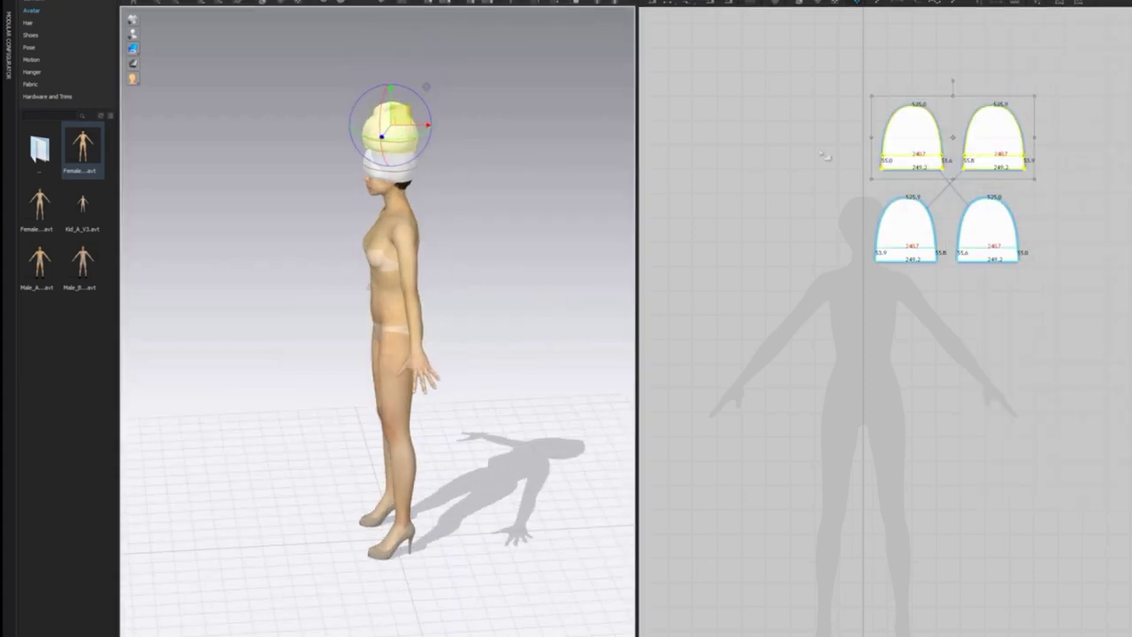
left_click_drag(846, 163, 1047, 76)
key("ctrl+z")
key("ctrl+z")
key("ctrl+z")
Step: Copy both hat patterns above the originals and enlarge the copies to a bottom width of about 270 mm
left_click(973, 224)
left_click(912, 216, "shift")
key("ctrl+c")
key("ctrl+v")
left_click_drag(949, 149, 949, 147)
left_click_drag(1030, 96, 1034, 94)
left_click_drag(864, 185, 856, 188)
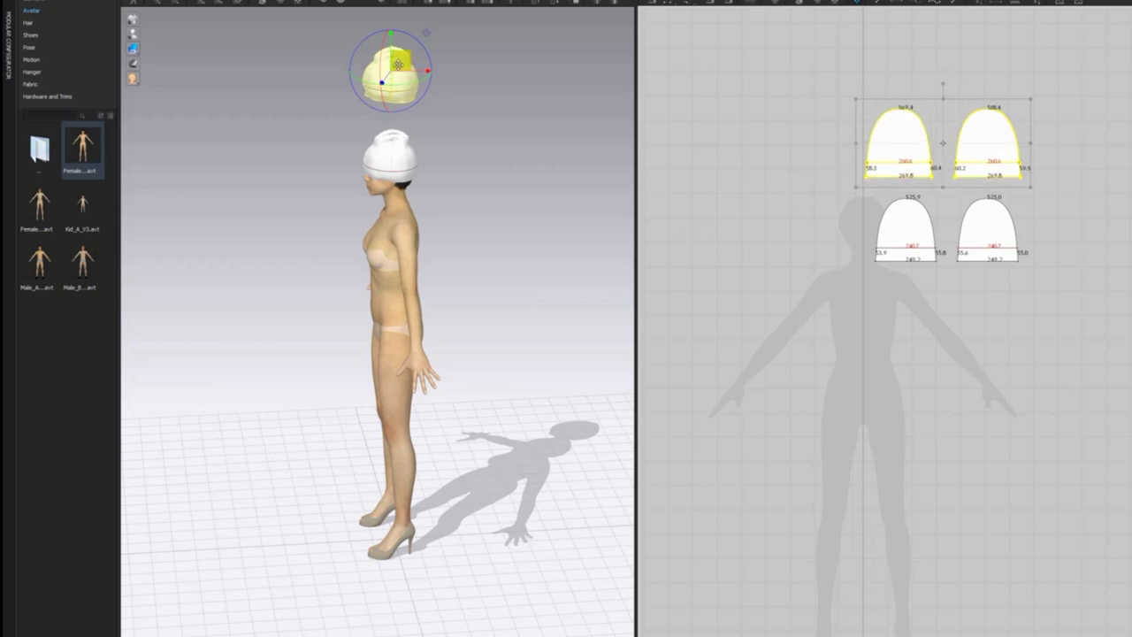
Step: Lower the copied hat patterns over the original hat on the avatar's head
left_click_drag(398, 65, 398, 126)
right_click_drag(397, 126, 429, 134)
left_click_drag(410, 115, 396, 129)
right_click_drag(395, 129, 416, 141)
Step: Enlarge the copied patterns to a bottom width of about 288 mm and adjust their position around the original hat
left_click_drag(1030, 99, 1038, 96)
left_click_drag(856, 187, 853, 188)
left_click_drag(417, 144, 418, 148)
right_click_drag(418, 149, 672, 211)
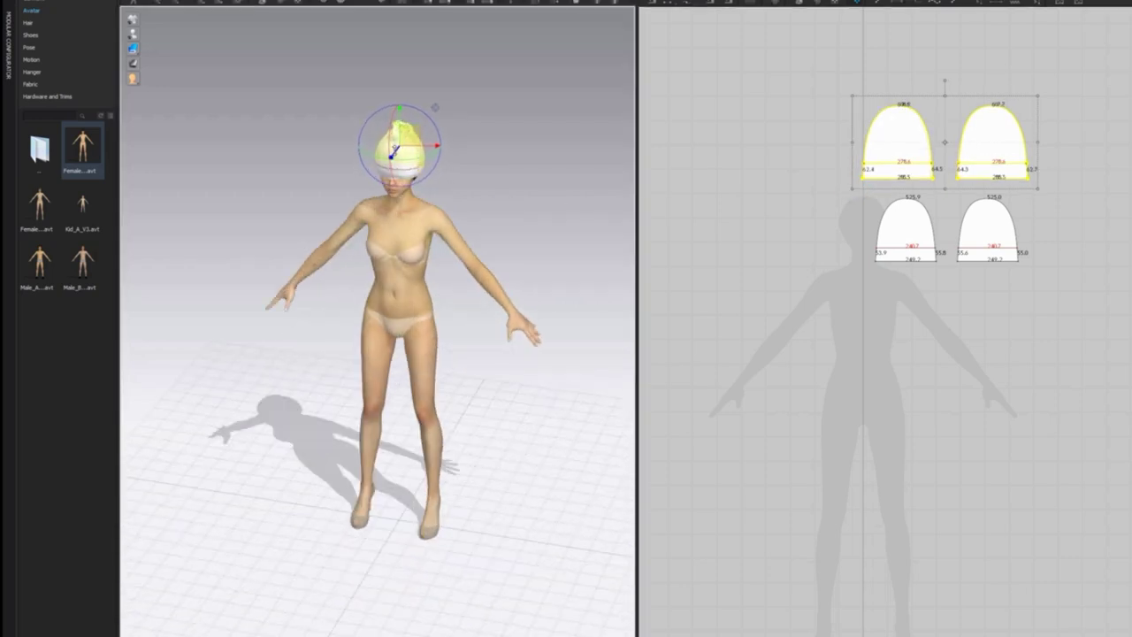
left_click_drag(400, 136, 400, 142)
left_click(826, 96)
Step: Sew the bottom edges of the copied front and back patterns to those of the matching original patterns and simulate the drape
left_click(667, 3)
left_click(886, 180)
left_click(899, 262)
left_click(980, 179)
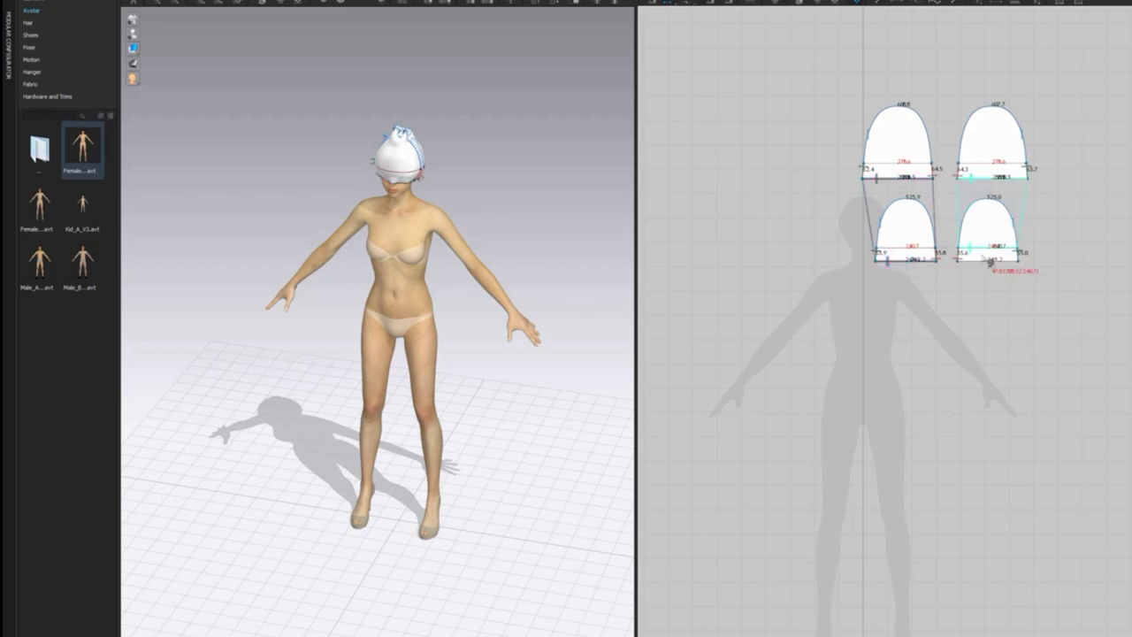
left_click(984, 262)
key("space")
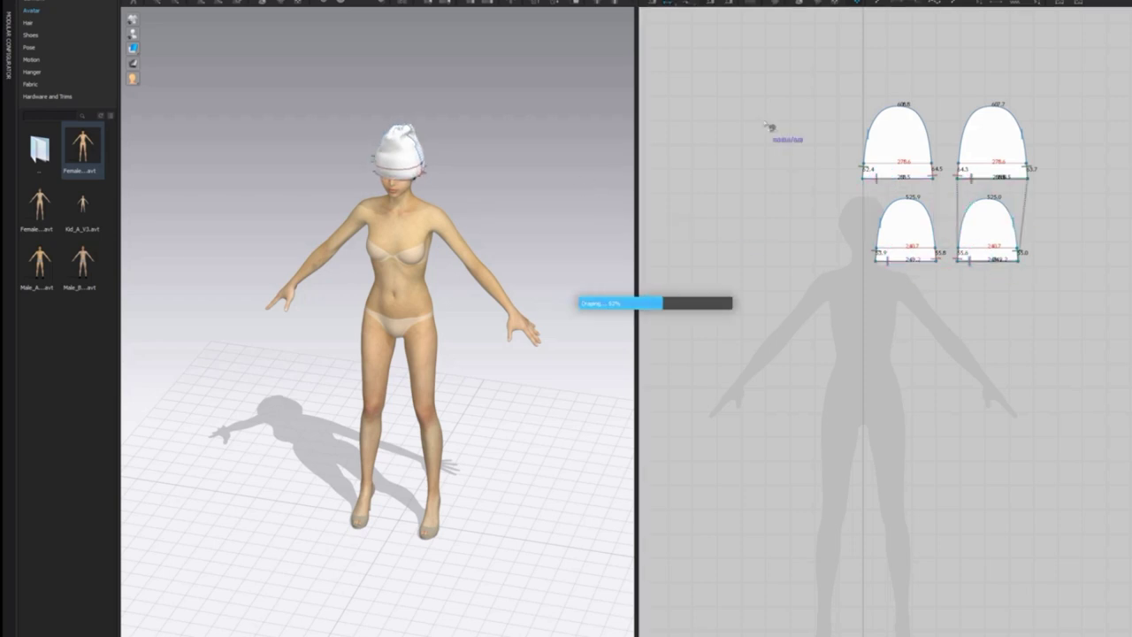
key("2")
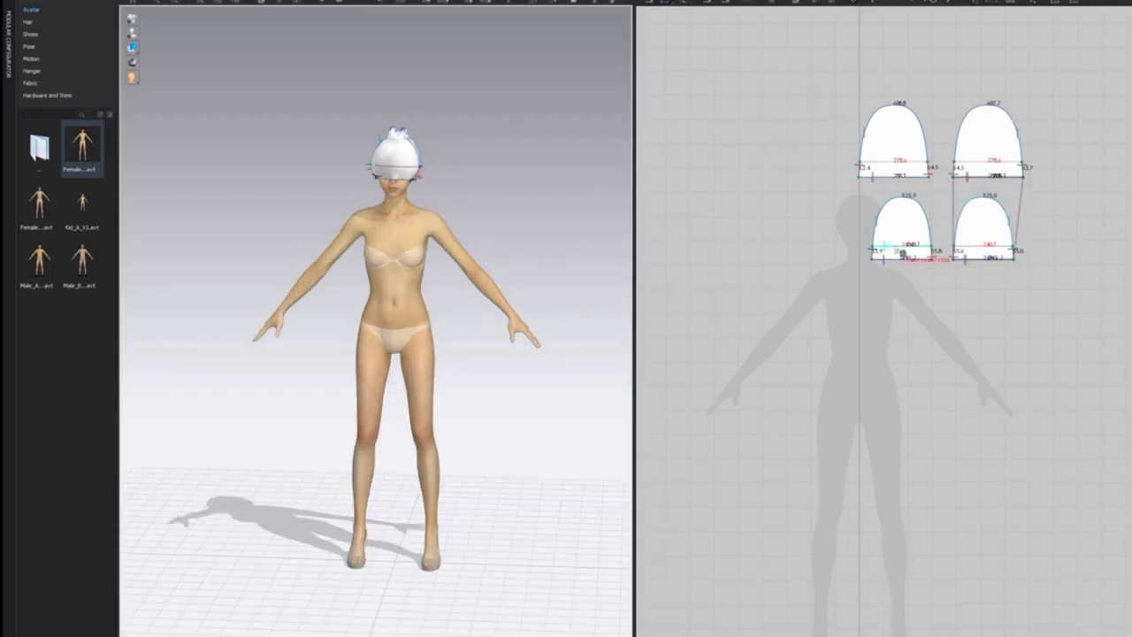
Step: Select the internal lines across all four hat patterns and examine the commands available for them
left_click(892, 164)
left_click(666, 3)
left_click(877, 162)
left_click(899, 245, "shift")
left_click(970, 246, "shift")
left_click(990, 162, "shift")
right_click(991, 165)
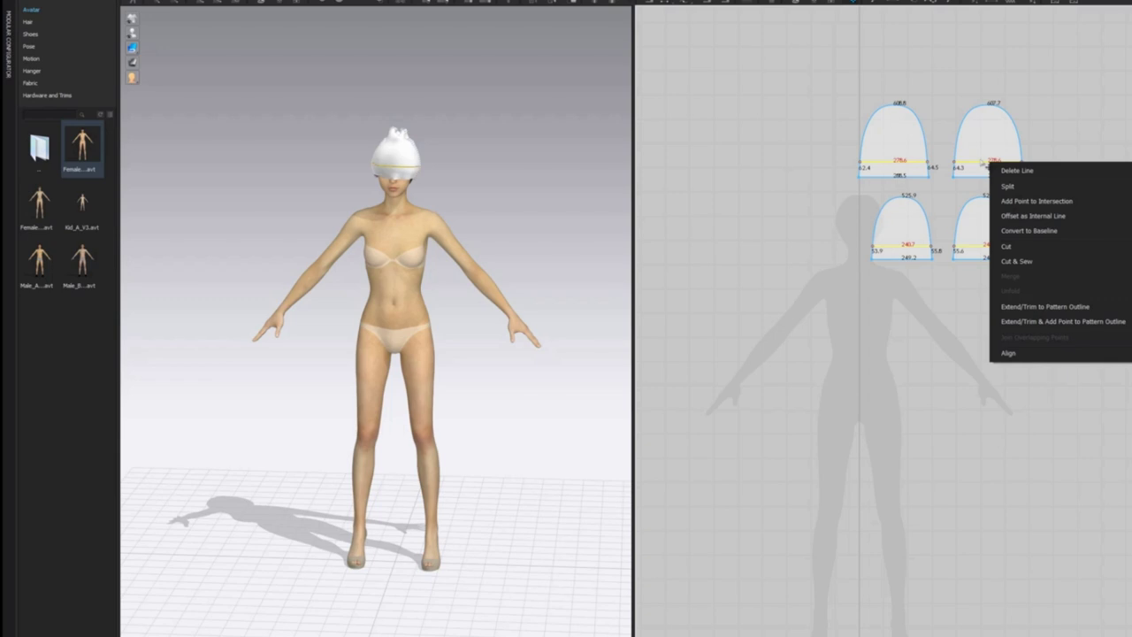
right_click(411, 169)
left_click(934, 235)
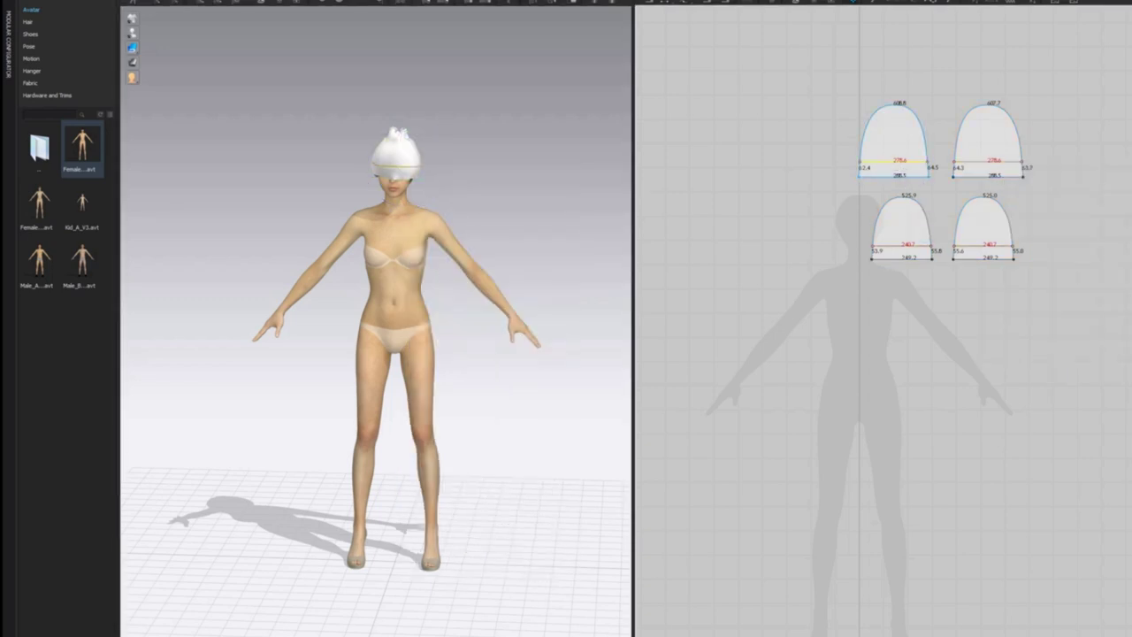
Step: Examine the arrangement and pinning commands available for the outer front pattern in the 3D view
left_click(984, 163)
left_click(414, 169)
scroll(414, 169, "up", 4)
right_click(421, 40)
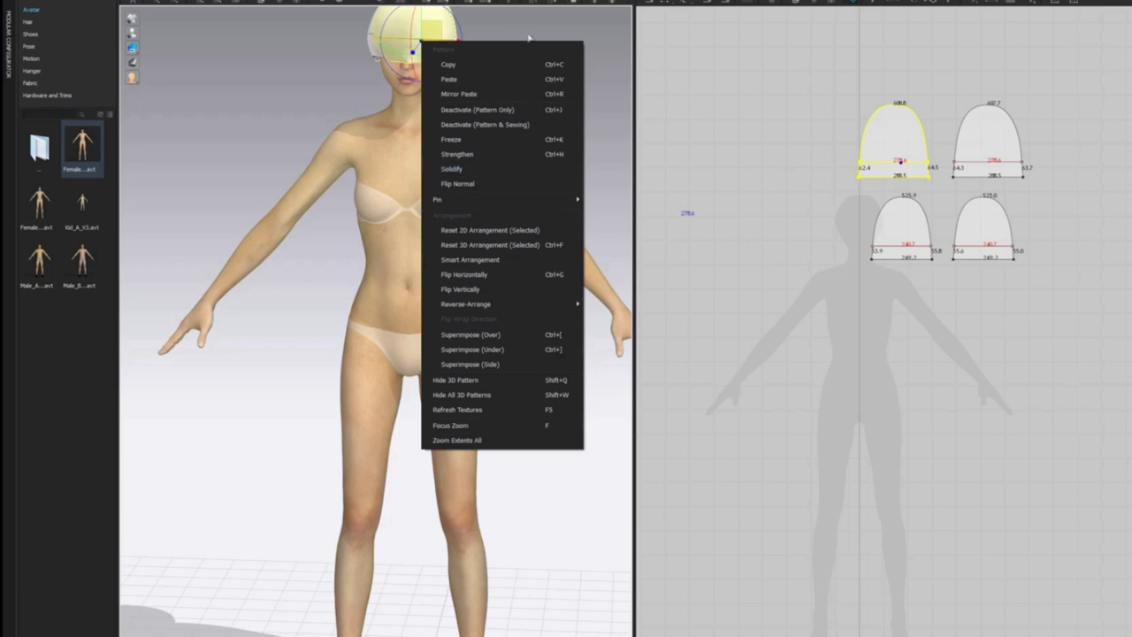
left_click(529, 38)
scroll(478, 98, "down", 2)
middle_click_drag(457, 123, 462, 217)
scroll(461, 217, "up", 1)
left_click(409, 214)
left_click(360, 221)
left_click(872, 161)
right_click(458, 212)
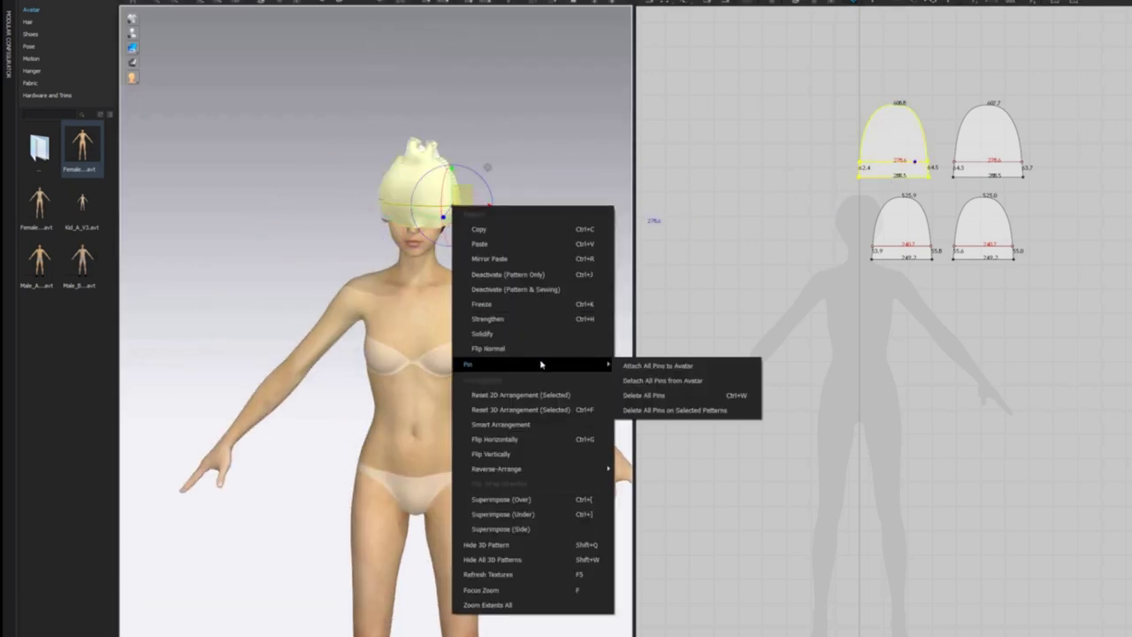
mouse_move(581, 475)
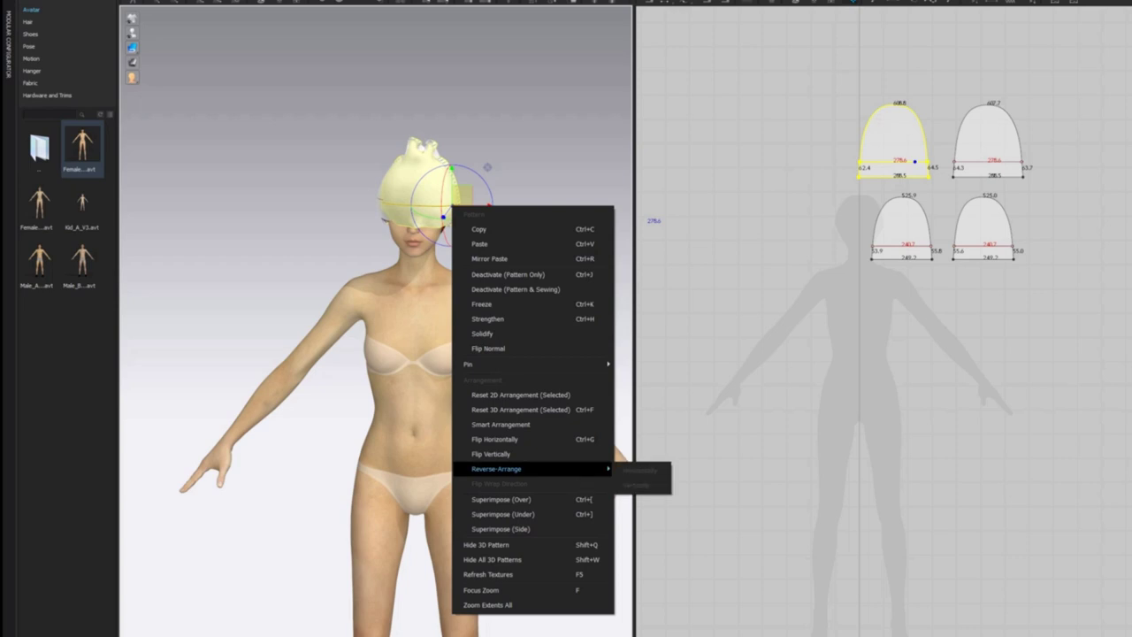
left_click(976, 279)
Step: Try to fold the brim of the outer front pattern along its internal line in the 3D view
left_click(874, 164)
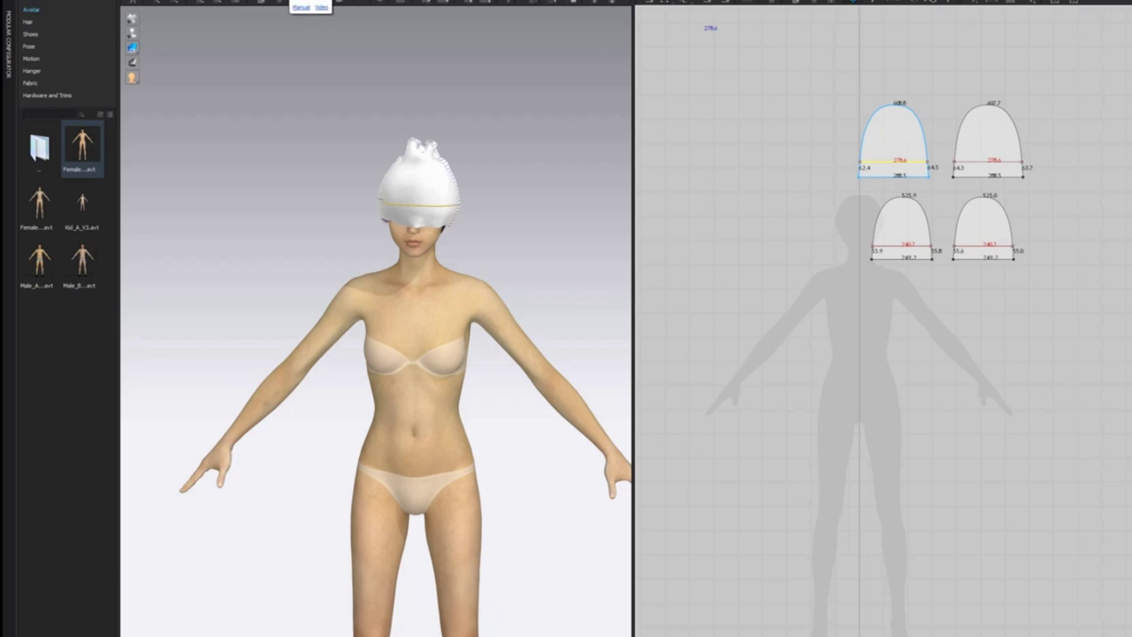
left_click(203, 2)
left_click_drag(425, 238, 410, 207)
right_click_drag(510, 230, 399, 222)
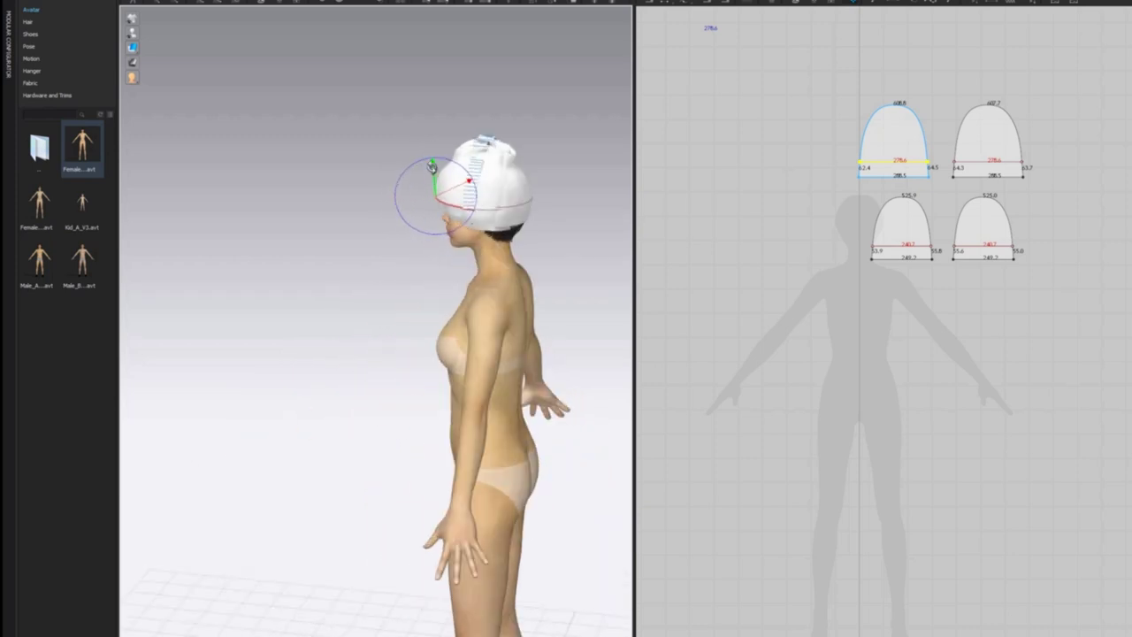
left_click_drag(431, 168, 413, 180)
left_click(584, 171)
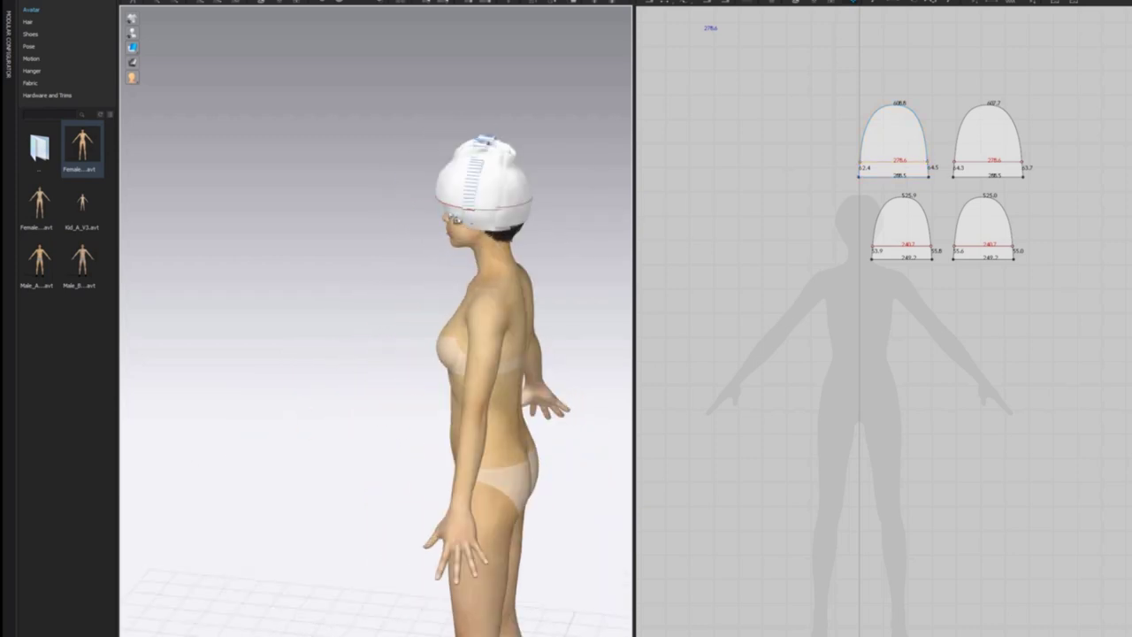
right_click_drag(364, 242, 435, 220)
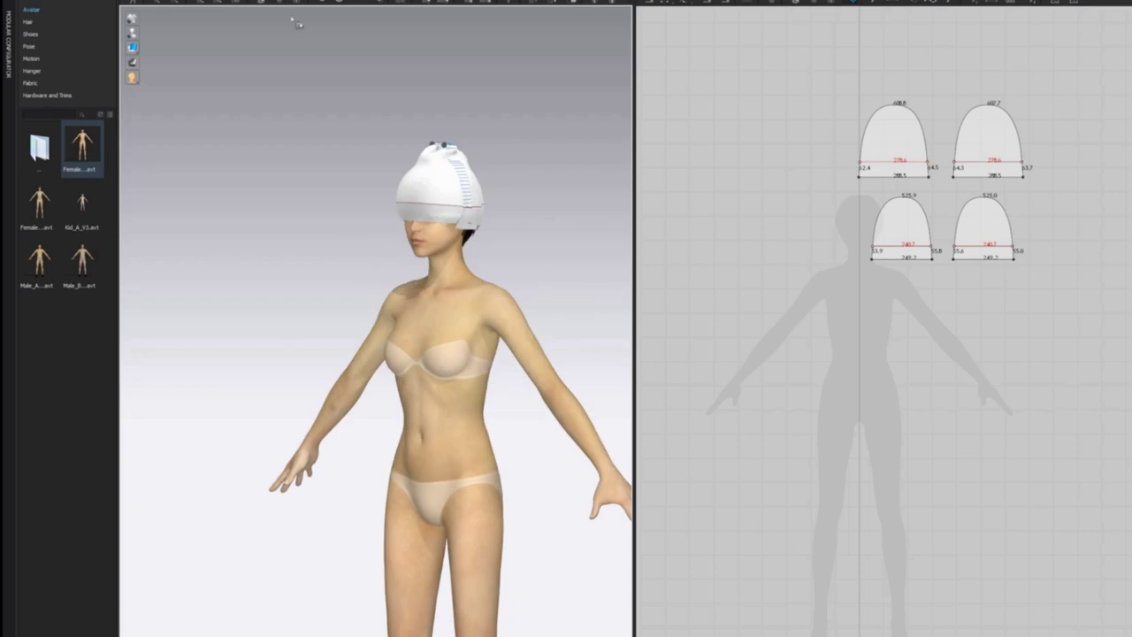
left_click(422, 211)
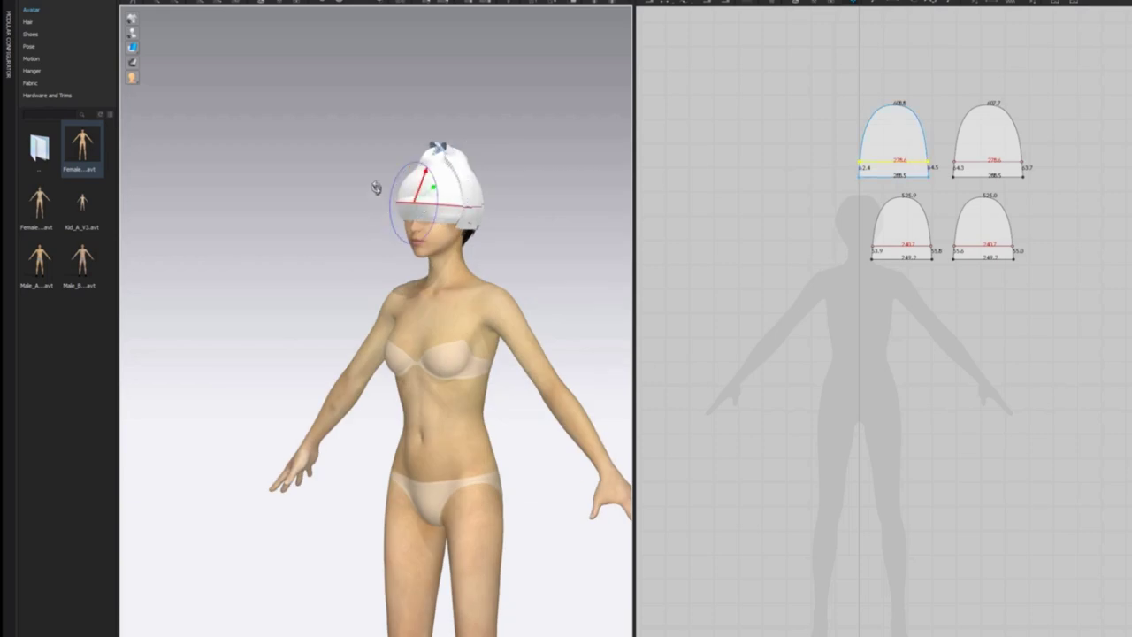
left_click(566, 184)
Step: Apply Cut & Sew to the internal lines of all four hat patterns and dismiss the information message
left_click(914, 160)
left_click(918, 244, "shift")
left_click(968, 242, "shift")
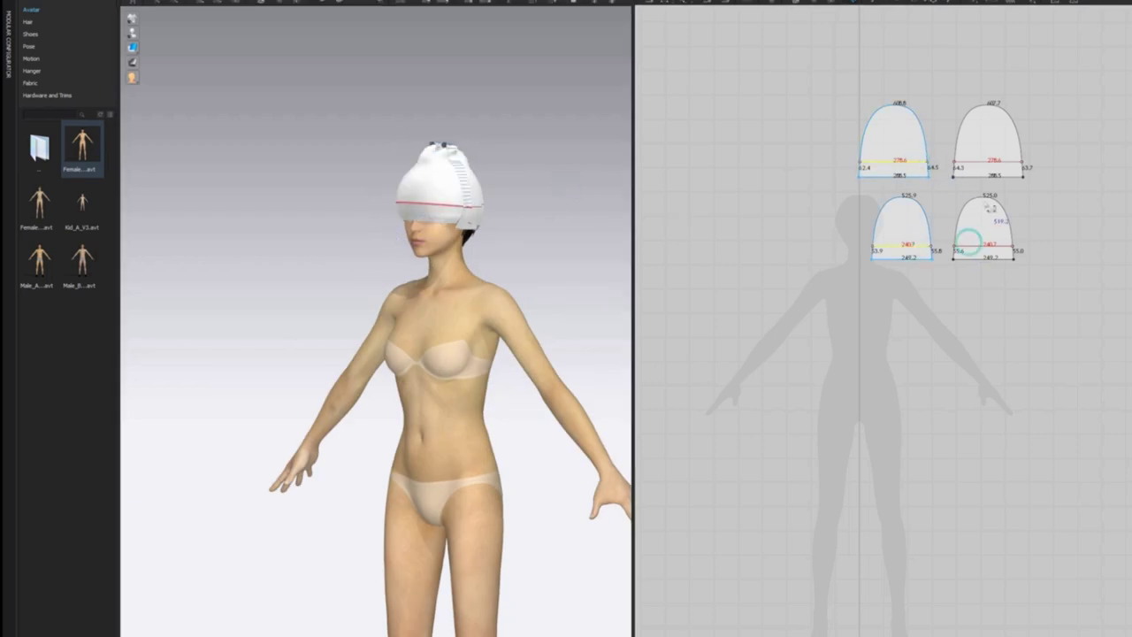
left_click(1000, 161, "shift")
right_click(999, 161)
left_click(1026, 258)
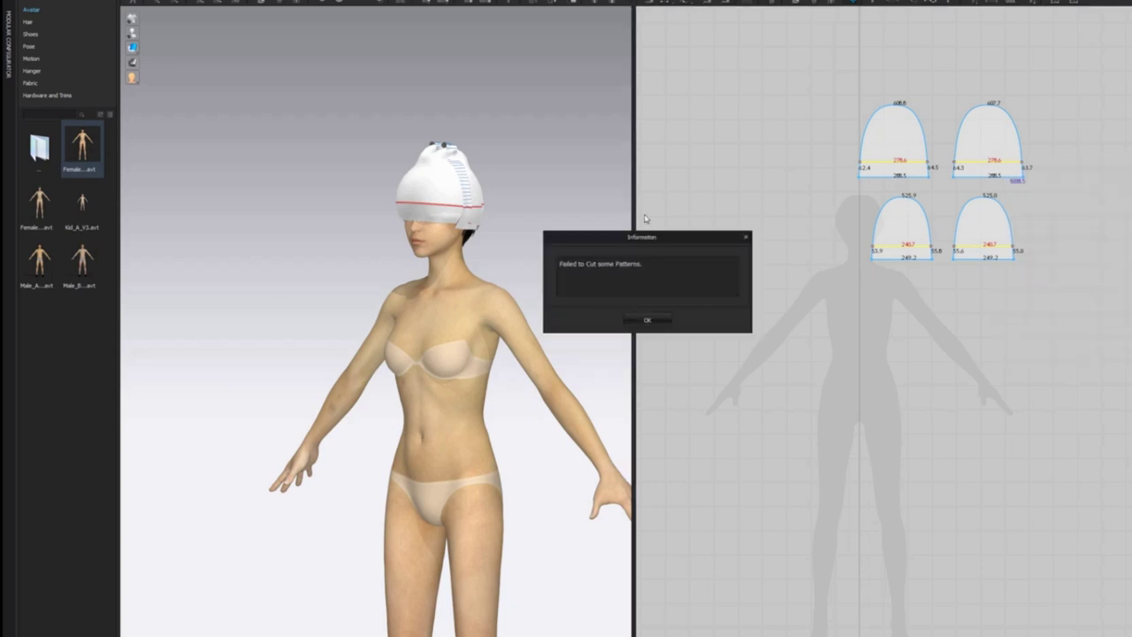
left_click(648, 320)
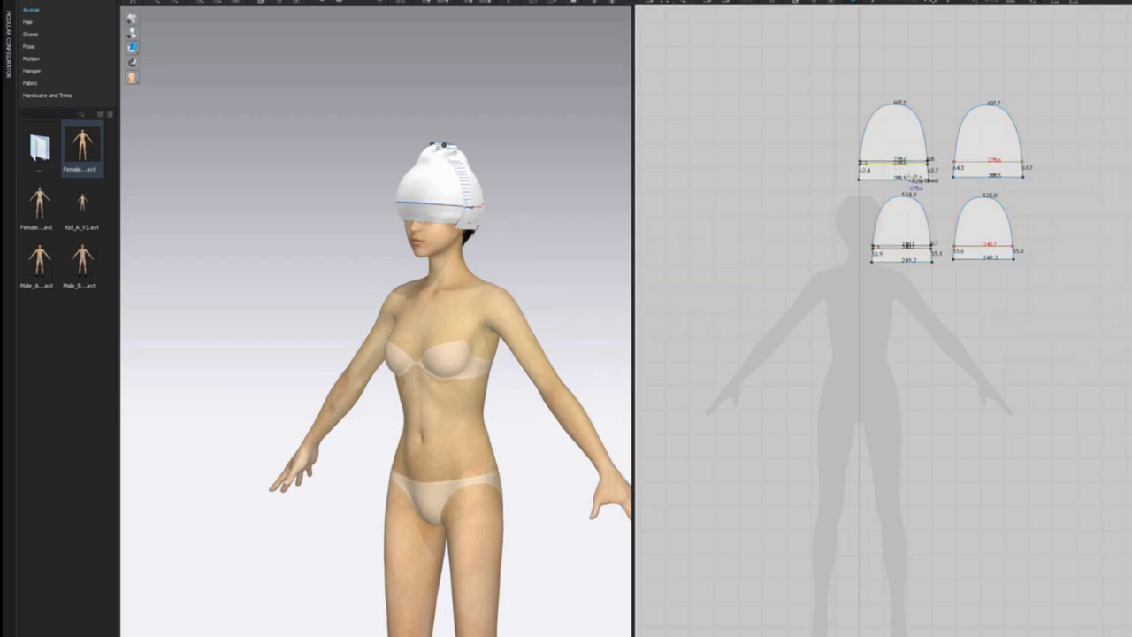
Step: Try to Cut & Sew the outer and inner back patterns along their internal lines, dismissing the information messages
left_click(971, 160)
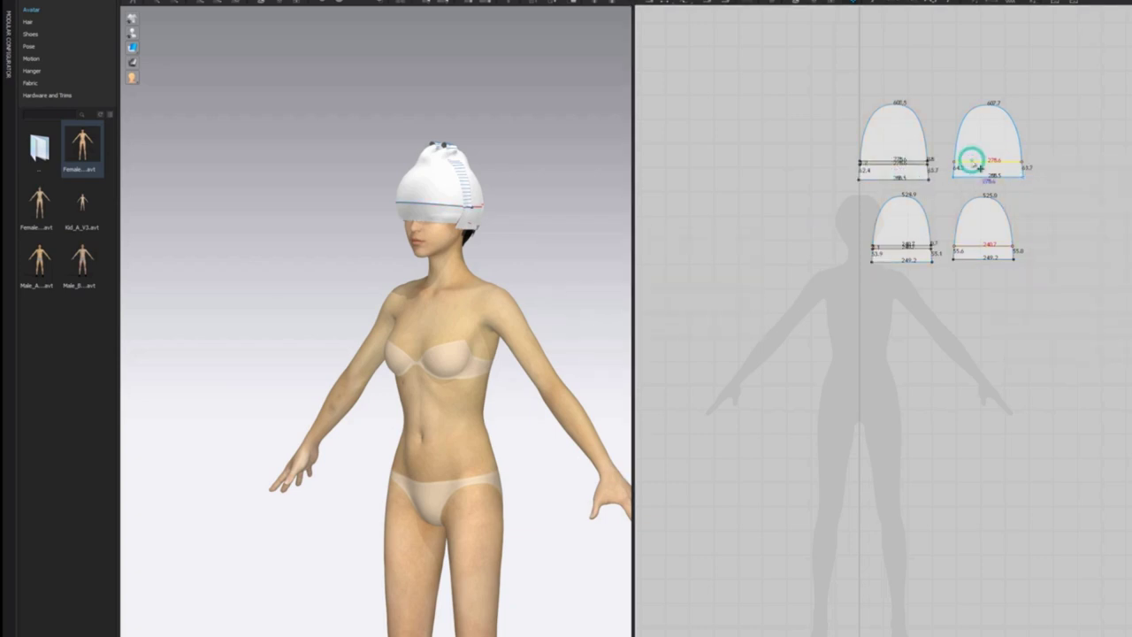
right_click(973, 163)
left_click(1000, 289)
left_click(648, 321)
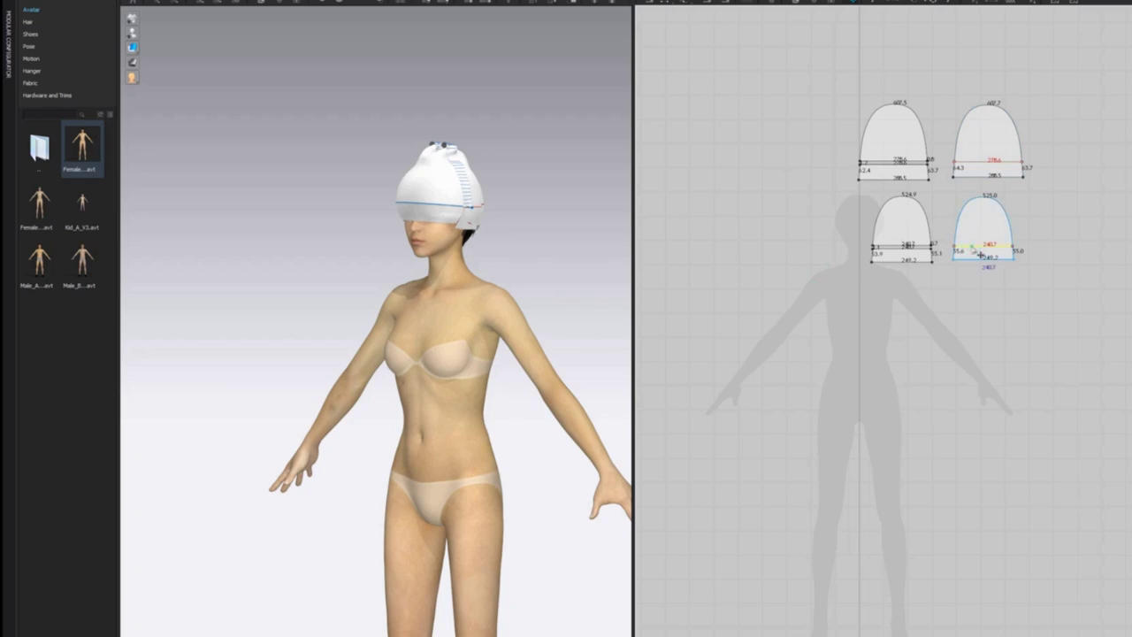
right_click(971, 246)
left_click(1014, 376)
left_click(646, 321)
Step: Extend the inner back pattern's internal line to the side edge and split the brim off along it
scroll(1001, 213, "up", 5)
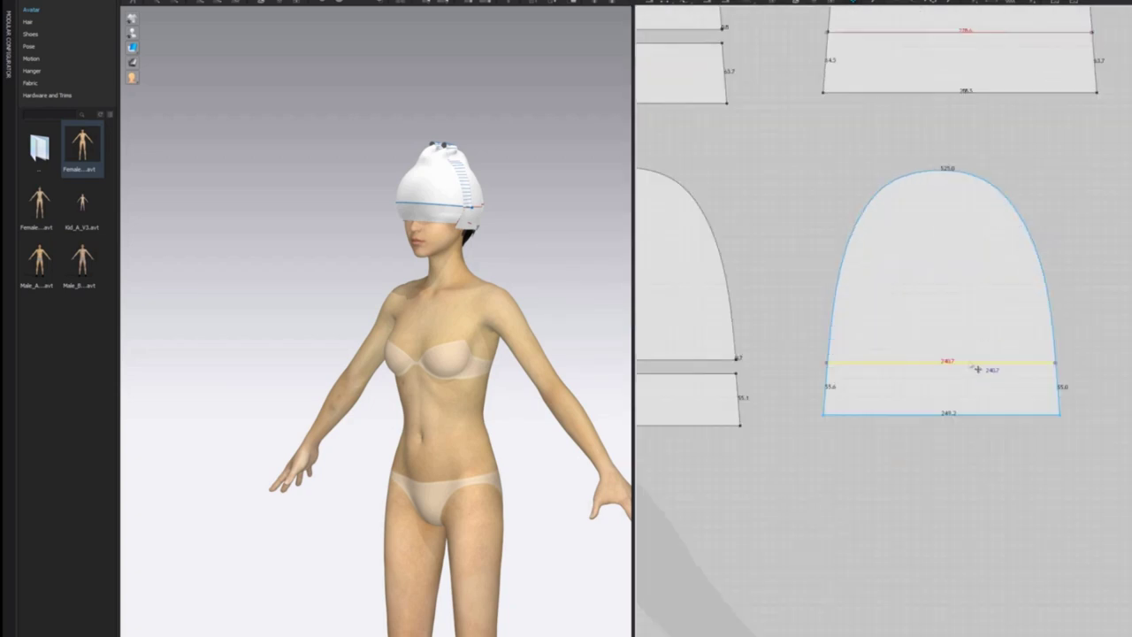
left_click(930, 364)
left_click_drag(837, 364, 828, 362)
right_click(1064, 365)
left_click(1073, 478)
Step: Apply Cut & Sew to the outer back pattern along its internal line
right_click(1094, 37)
left_click(1092, 34)
right_click(1067, 33)
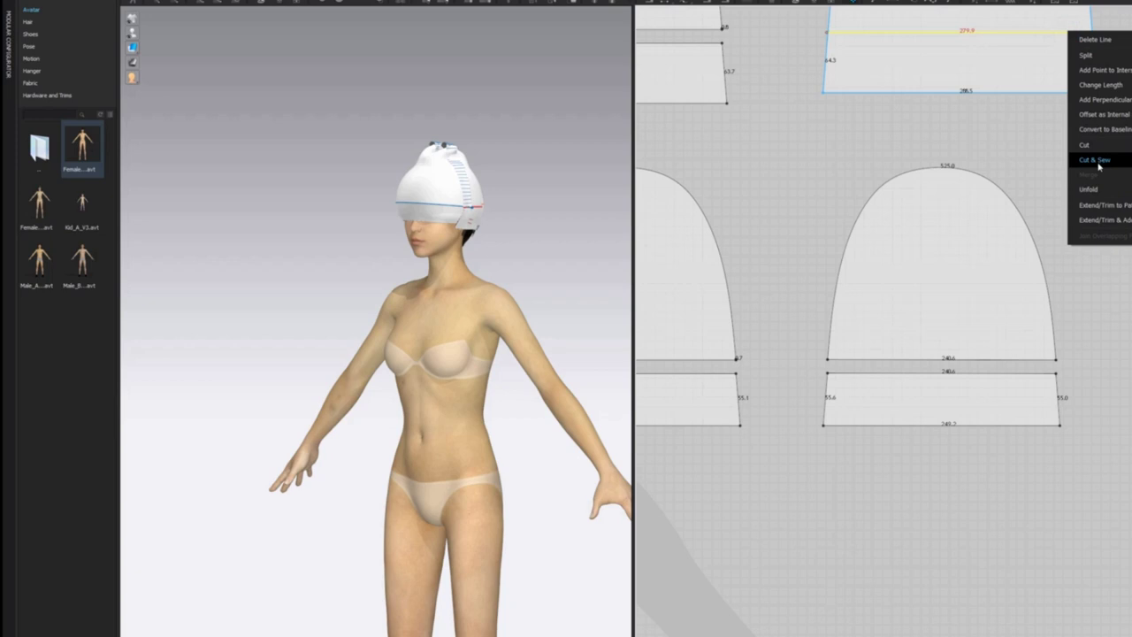
left_click(1098, 160)
scroll(743, 272, "down", 5)
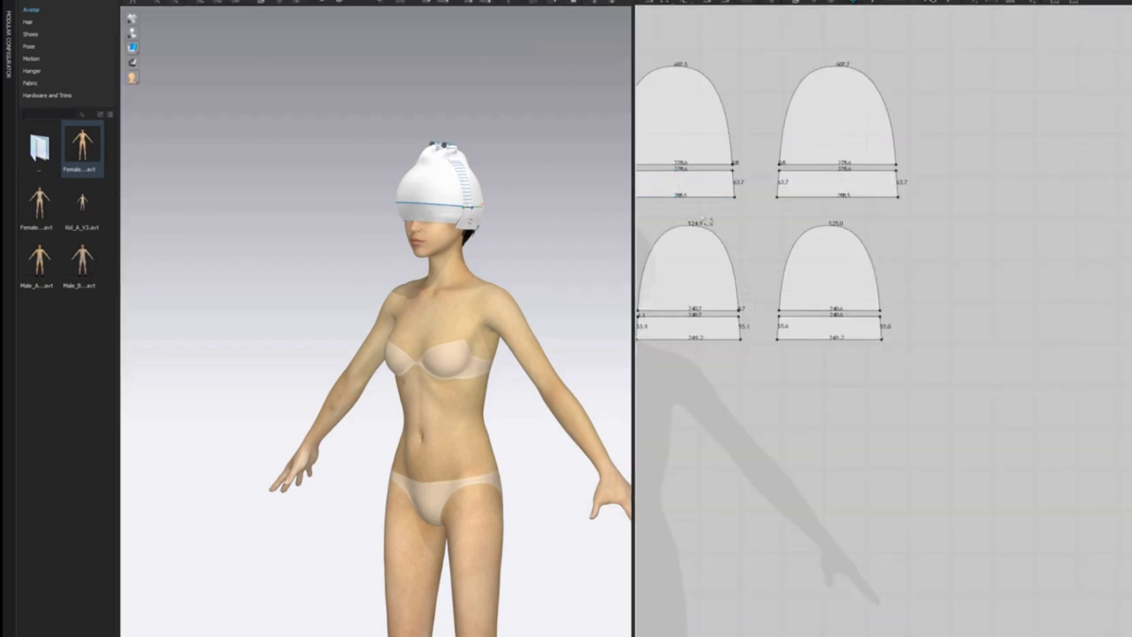
Step: Select the outer and inner front brim pieces together
scroll(744, 151, "down", 5)
left_click(652, 3)
left_click(725, 166)
left_click(730, 227, "shift")
right_click_drag(548, 221, 463, 216)
left_click(449, 222)
left_click(707, 165)
left_click(868, 152)
left_click(714, 165)
left_click(721, 226, "shift")
Step: Fold the outer and inner front brim pieces outward about their seam with Fold Arrangement
left_click(219, 5)
left_click(453, 211)
left_click_drag(408, 222, 421, 200)
left_click(716, 226)
left_click(457, 214)
left_click(730, 233)
right_click_drag(522, 240, 639, 211)
left_click(444, 221)
left_click(735, 232)
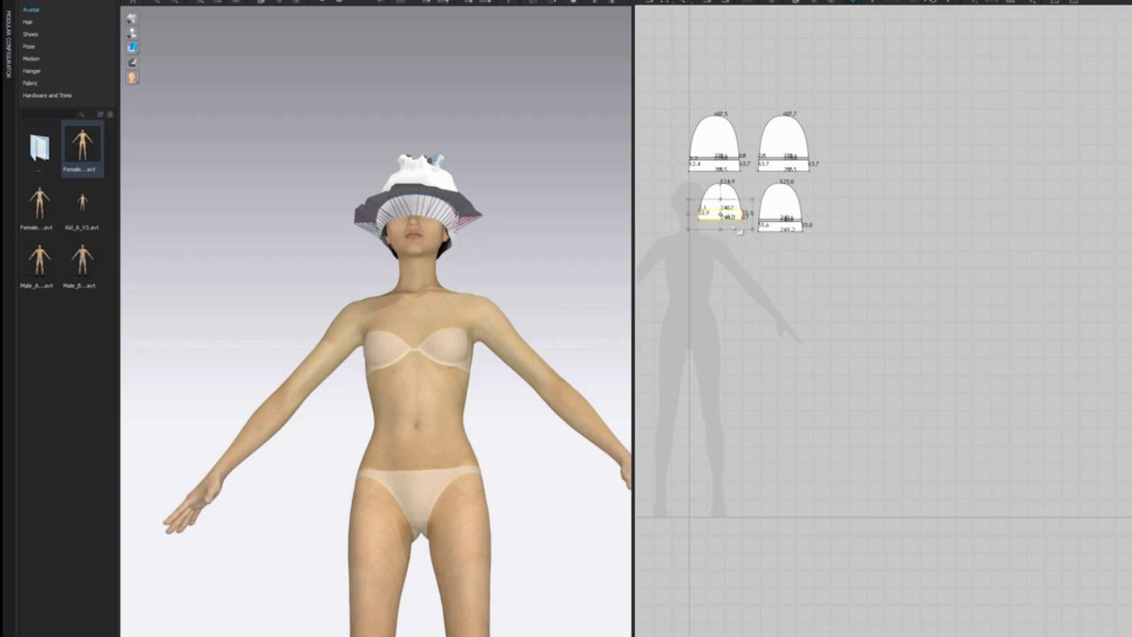
Step: Select the inner back brim piece, adjust the brim's fold in 3D and simulate the hat
left_click(768, 230)
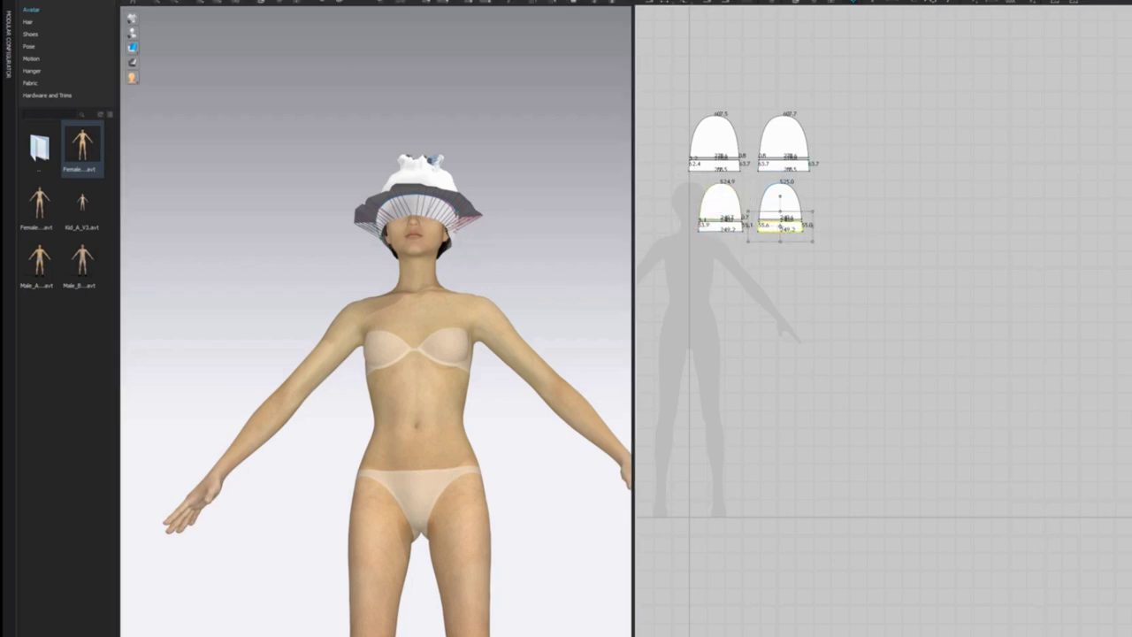
left_click(294, 4)
left_click(435, 201)
left_click_drag(435, 177, 446, 205)
key("space")
right_click_drag(508, 172, 385, 186)
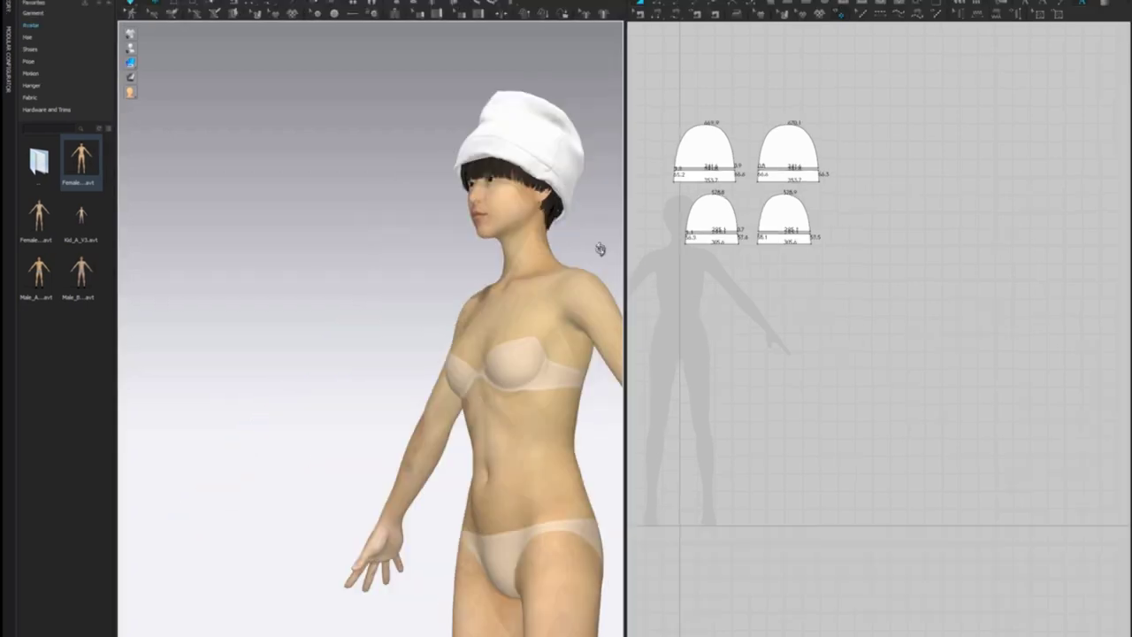
Step: Pull the outer front and back brim pieces down around the avatar's head during the simulation
right_click_drag(598, 249, 509, 243)
left_click_drag(578, 181, 532, 233)
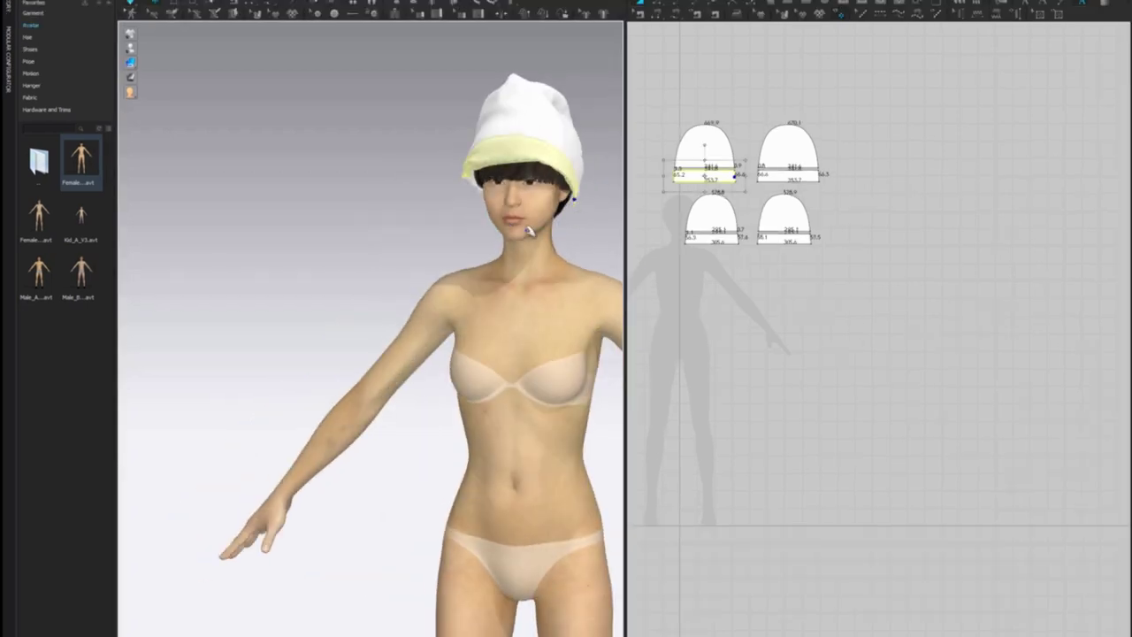
right_click_drag(553, 235, 579, 240)
left_click_drag(480, 187, 505, 250)
right_click_drag(442, 208, 538, 188)
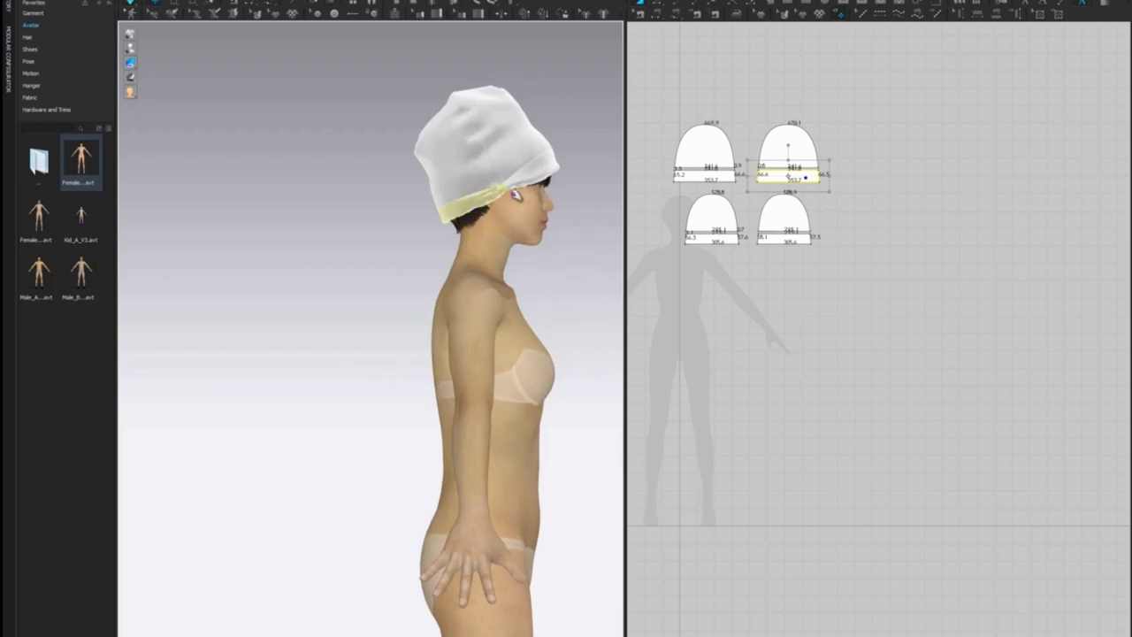
Step: Reverse the sewing on the side edges of the outer back brim piece
left_click(641, 15)
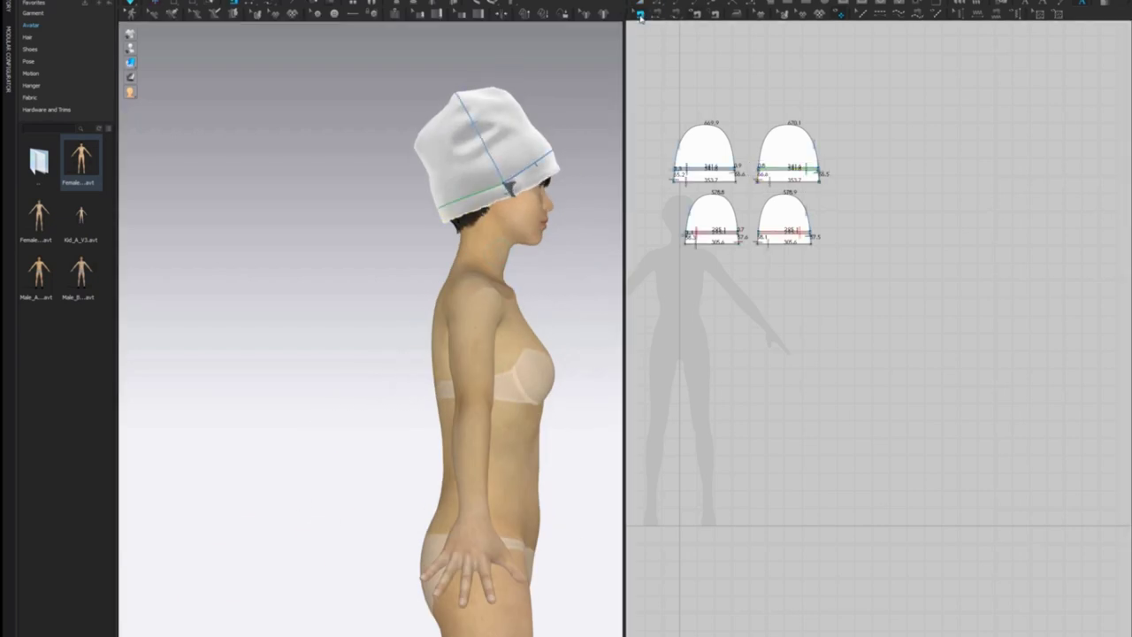
scroll(757, 134, "up", 6)
right_click(762, 298)
left_click(796, 321)
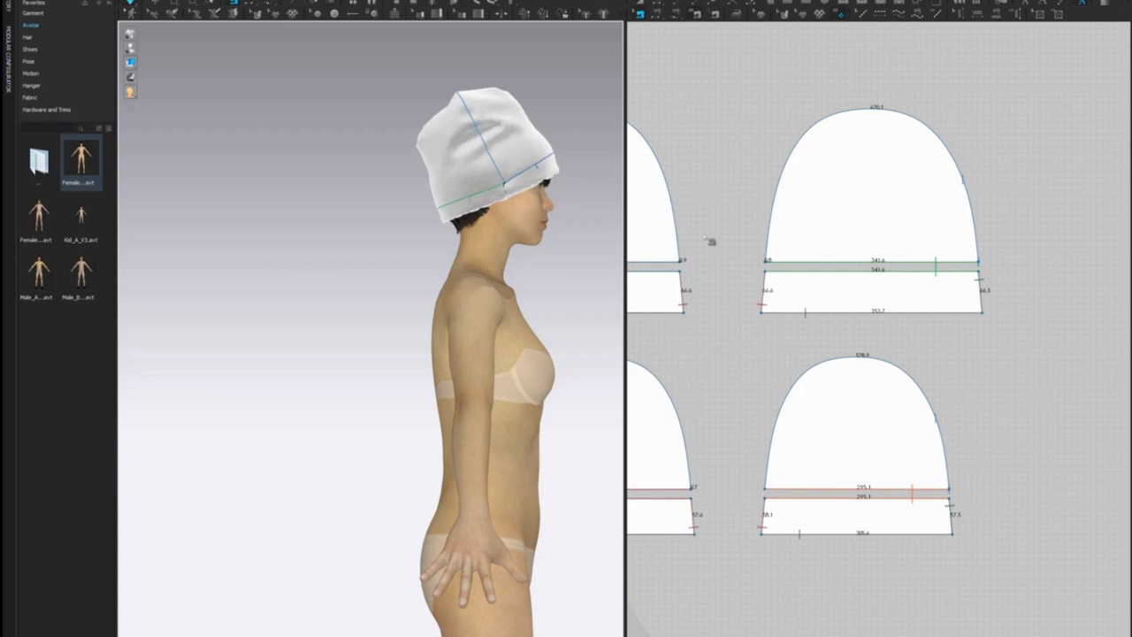
scroll(741, 301, "down", 5)
right_click(818, 298)
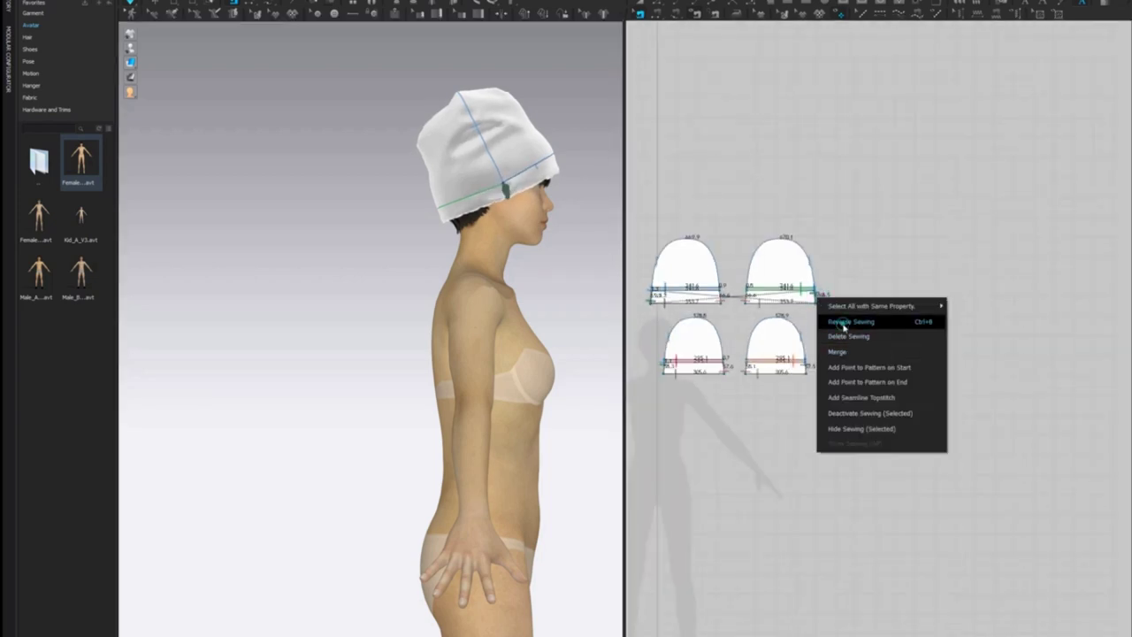
left_click(843, 328)
left_click(684, 182)
Step: Select all the hat patterns and scale them narrower from both sides
right_click_drag(566, 221, 371, 228)
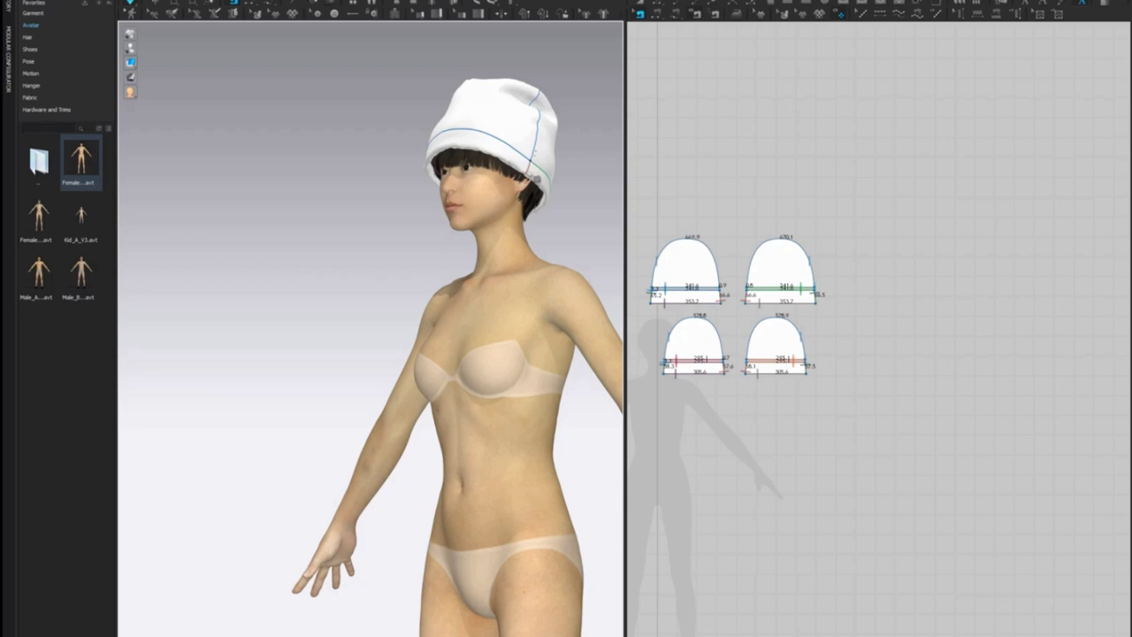
right_click_drag(534, 176, 525, 233)
left_click_drag(639, 171, 836, 384)
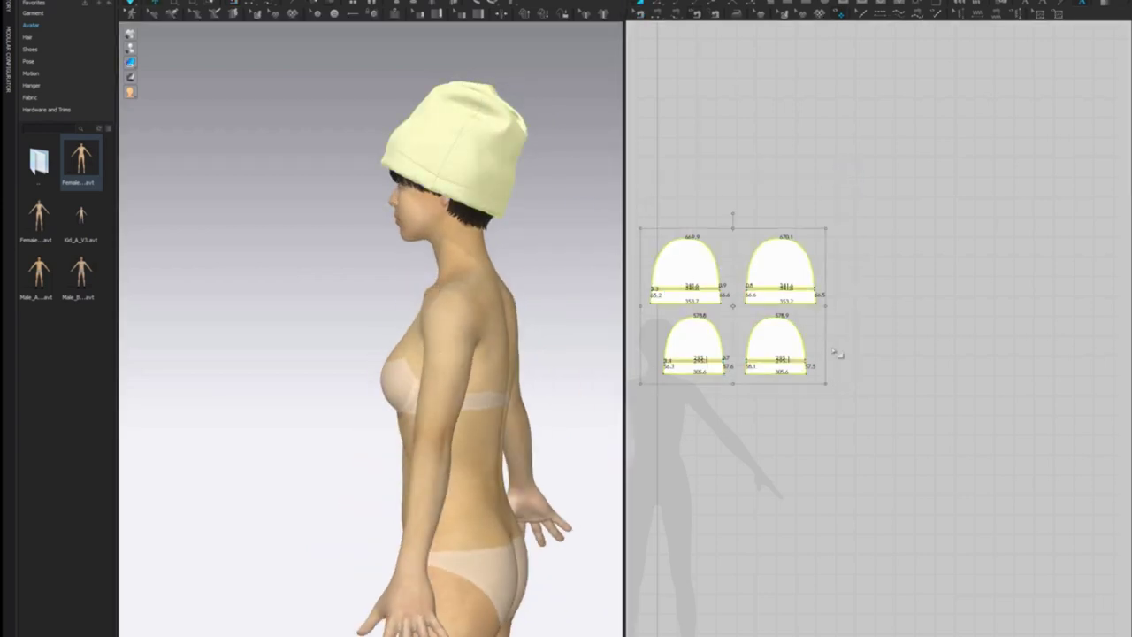
left_click_drag(816, 307, 763, 320)
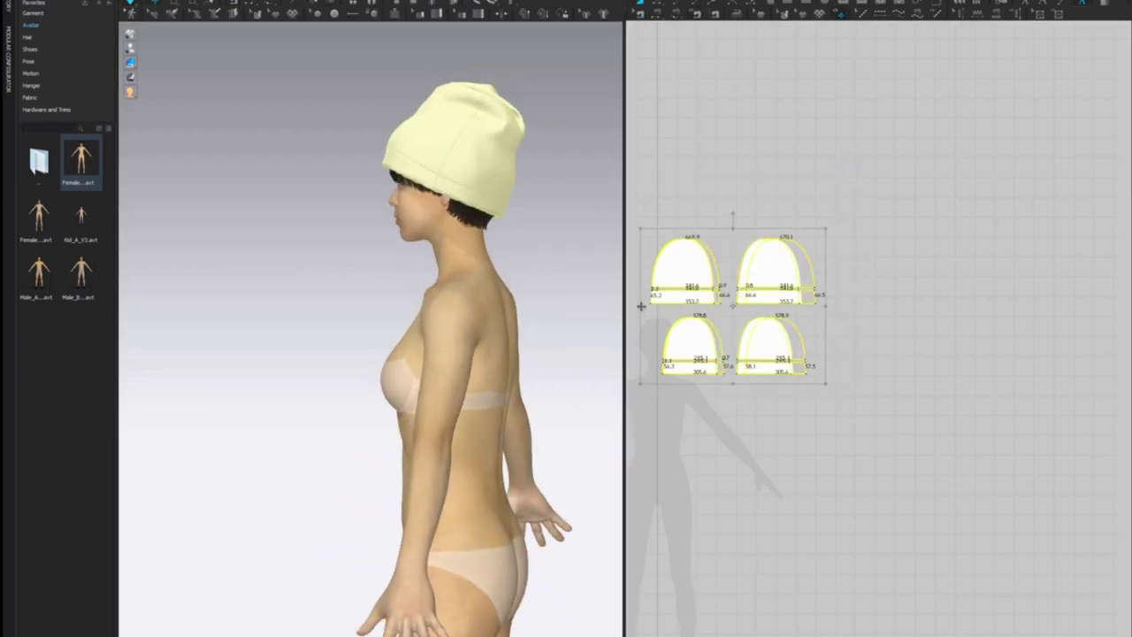
left_click_drag(654, 308, 654, 309)
Step: Fold the outer front brim upward along its seam with the crown and simulate
right_click_drag(506, 276, 575, 295)
left_click_drag(513, 210, 514, 213)
left_click(514, 214)
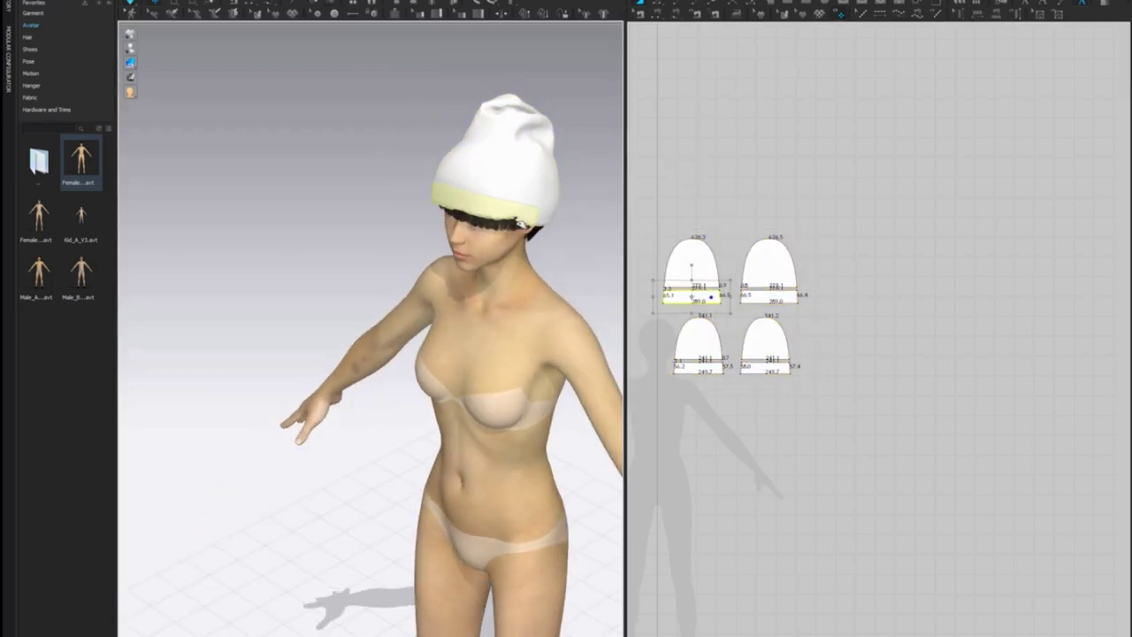
left_click(492, 195)
left_click(489, 202)
mouse_move(487, 193)
left_mouse_down()
mouse_move(472, 221)
mouse_move(467, 184)
mouse_move(487, 192)
left_mouse_up()
key("space")
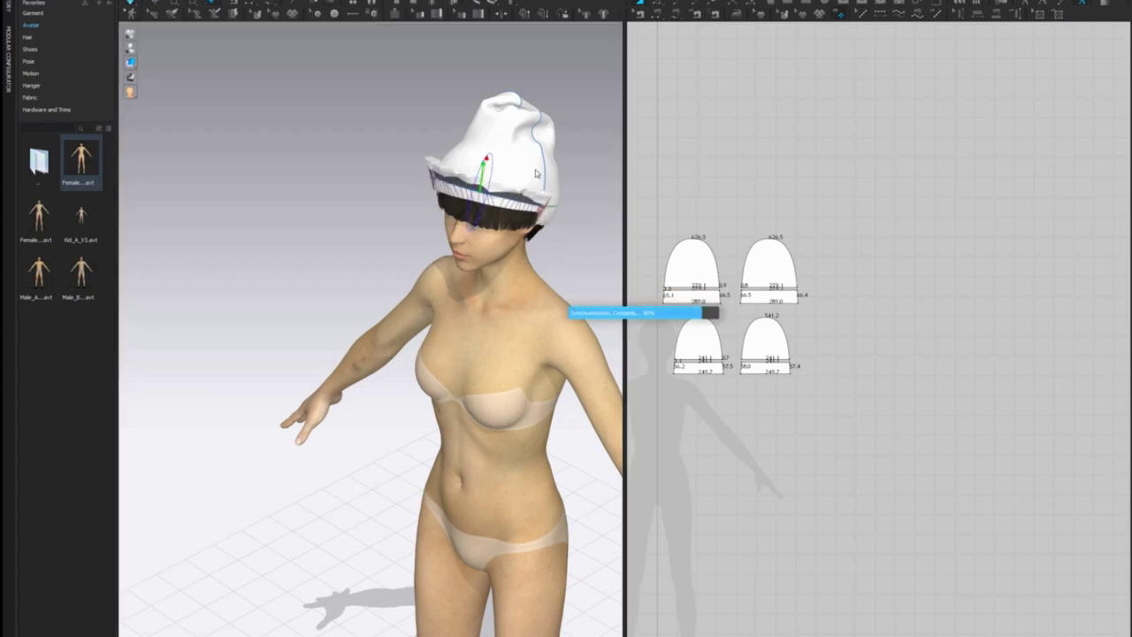
right_click_drag(522, 179, 490, 187)
Step: Tug the brim into place at the front, side and back of the head
left_click_drag(487, 192, 461, 230)
left_click_drag(443, 276, 448, 277)
right_click_drag(584, 212, 522, 172)
left_click_drag(449, 213, 439, 299)
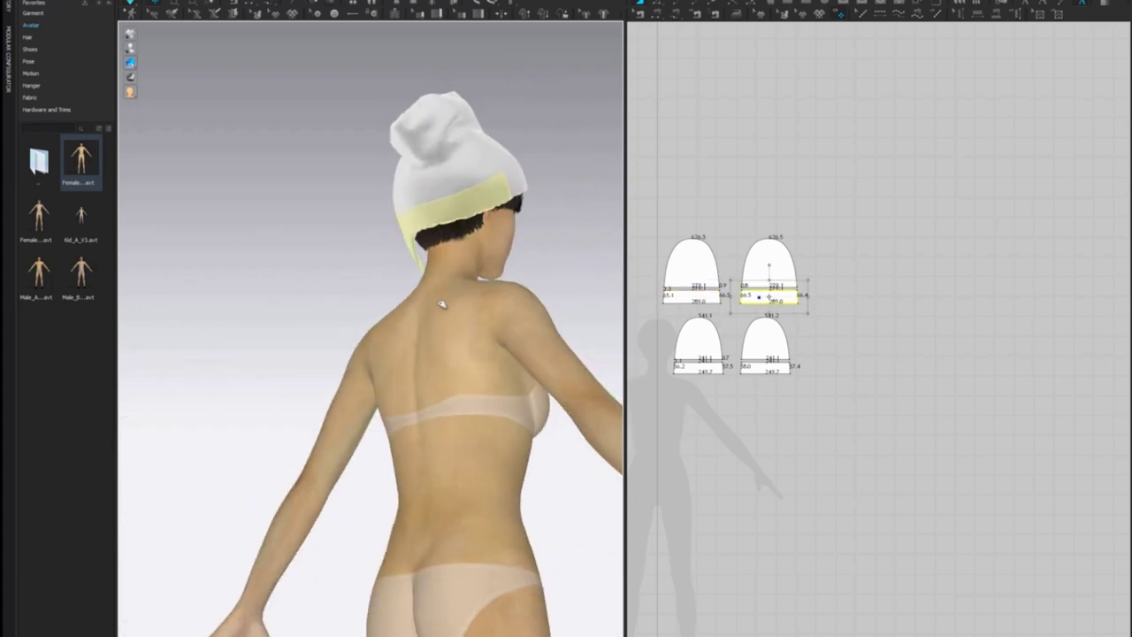
left_click_drag(492, 205, 526, 287)
right_click_drag(598, 253, 499, 255)
left_click_drag(480, 228, 493, 298)
right_click_drag(571, 203, 528, 216)
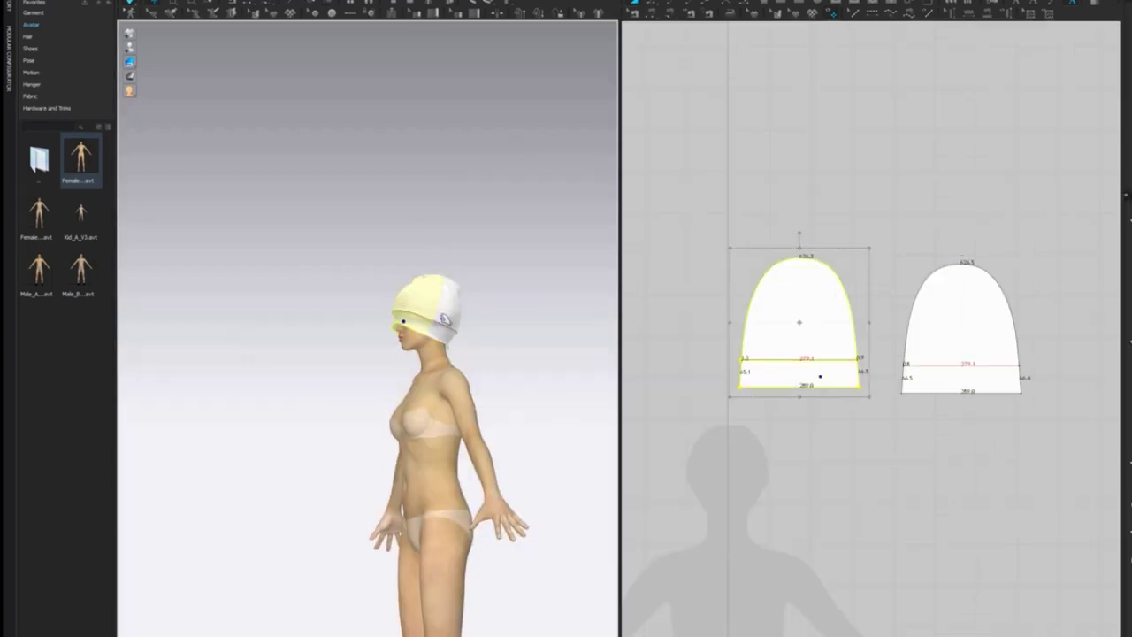
Step: Fold the uncut front pattern's brim upward along its internal line in 3D and simulate
left_click(453, 338)
right_click_drag(416, 353, 457, 360)
left_click_drag(483, 275, 473, 235)
right_click_drag(570, 316, 462, 321)
left_click_drag(451, 314, 501, 131)
left_click(449, 312)
left_click_drag(425, 345, 428, 307)
right_click_drag(601, 332, 546, 339)
key("space")
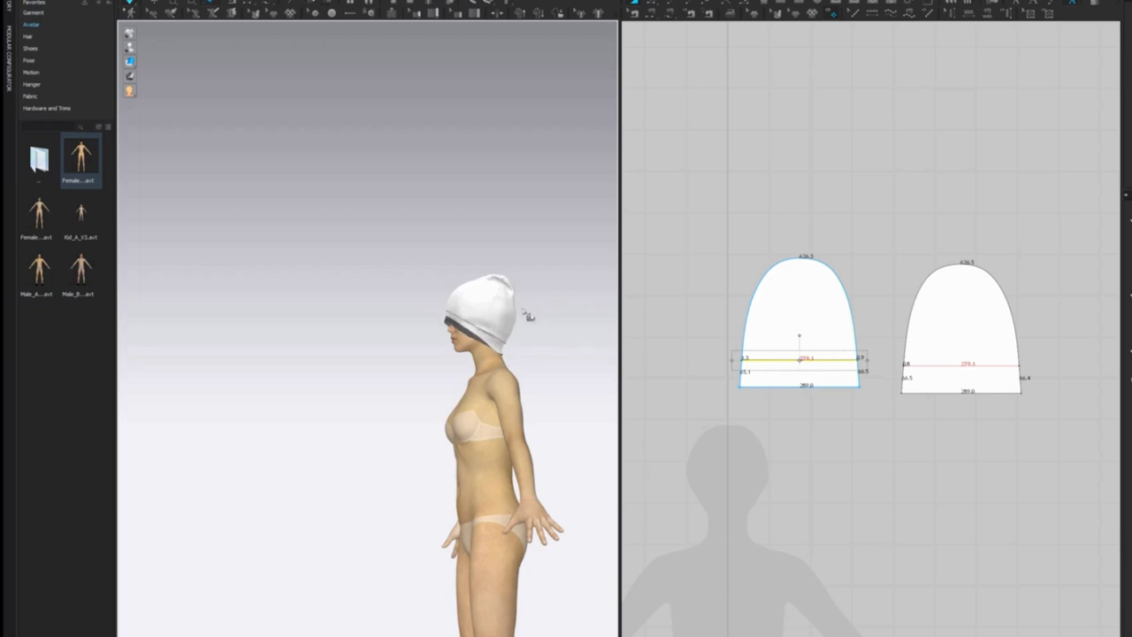
key("space")
Step: Fold both the front and back patterns outward along their internal lines and simulate the folded brim
right_click_drag(528, 270, 566, 273)
left_click(803, 319)
left_click(945, 341, "shift")
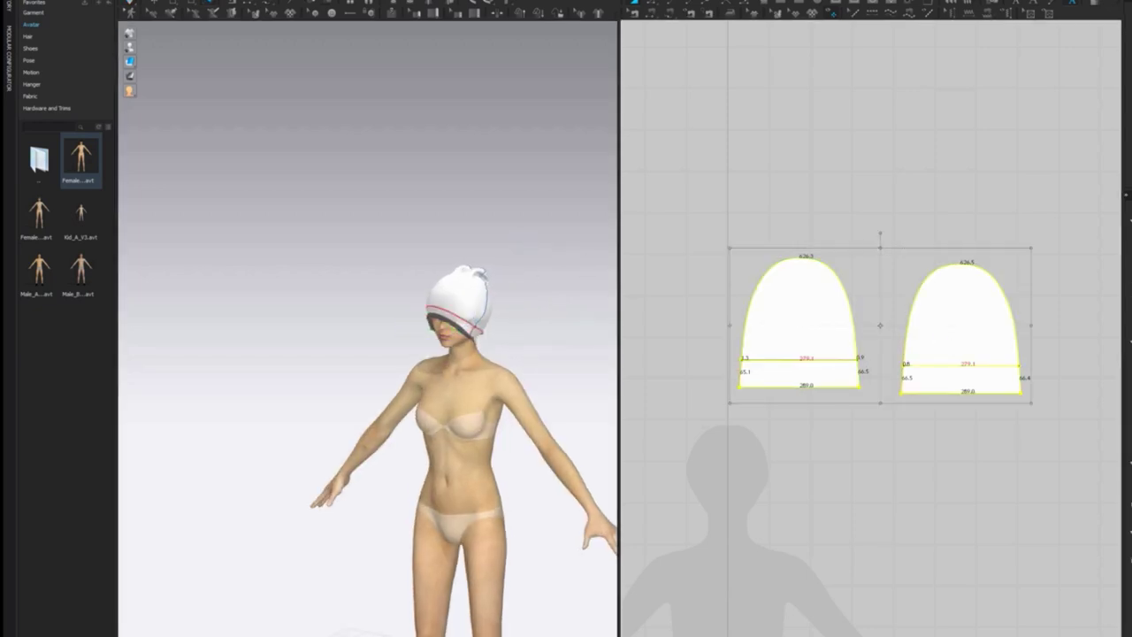
key("Escape")
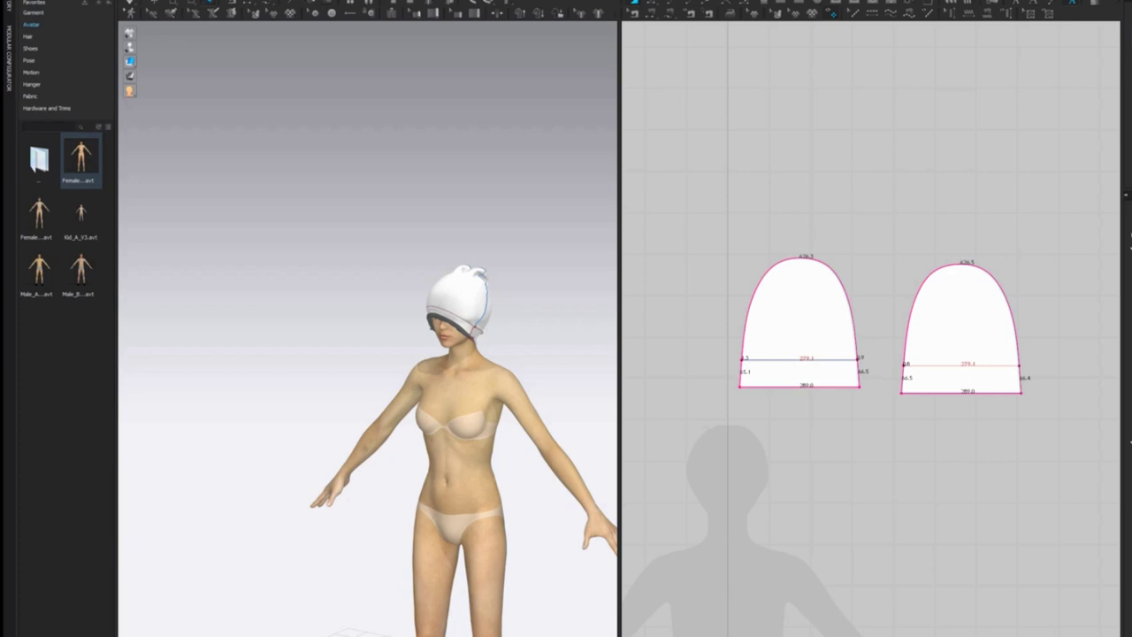
left_click(462, 320)
right_click_drag(568, 314, 526, 313)
left_click_drag(420, 329, 475, 257)
left_click(502, 310)
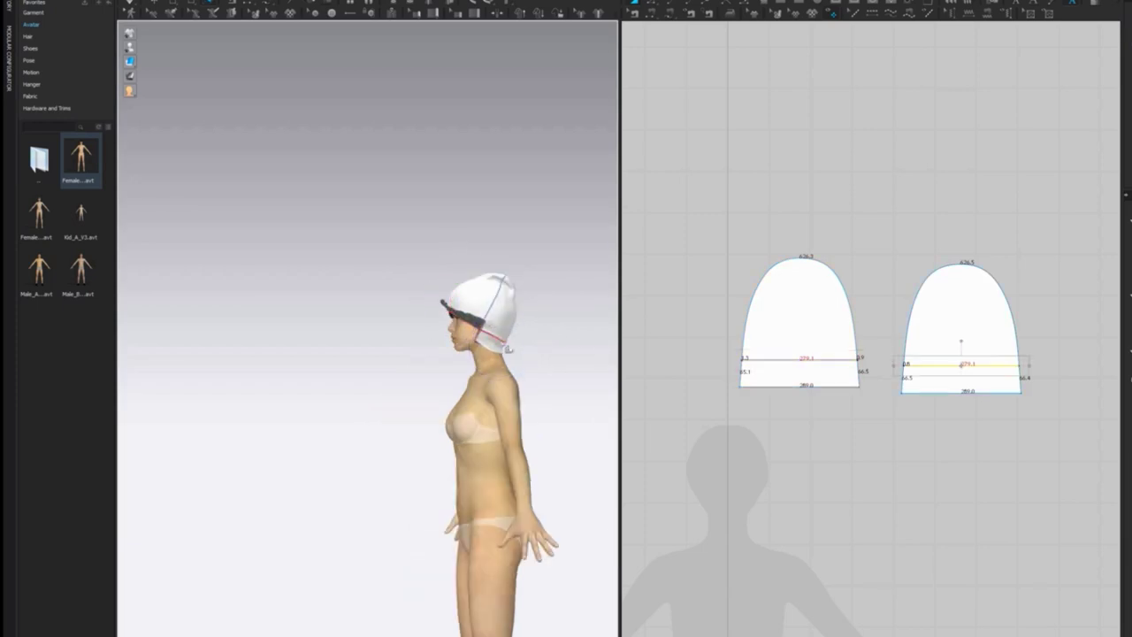
left_click_drag(501, 310, 480, 417)
key("space")
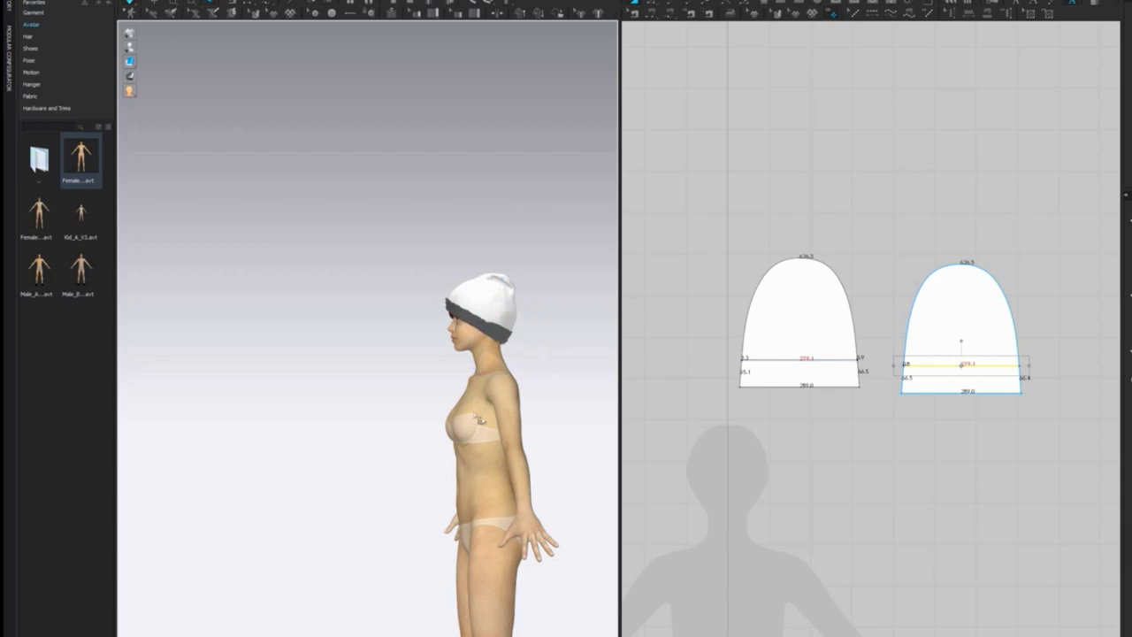
Step: Try to fold the back pattern about a different line in 3D and undo that fold
right_click_drag(458, 352, 500, 349)
left_click_drag(452, 305, 462, 277)
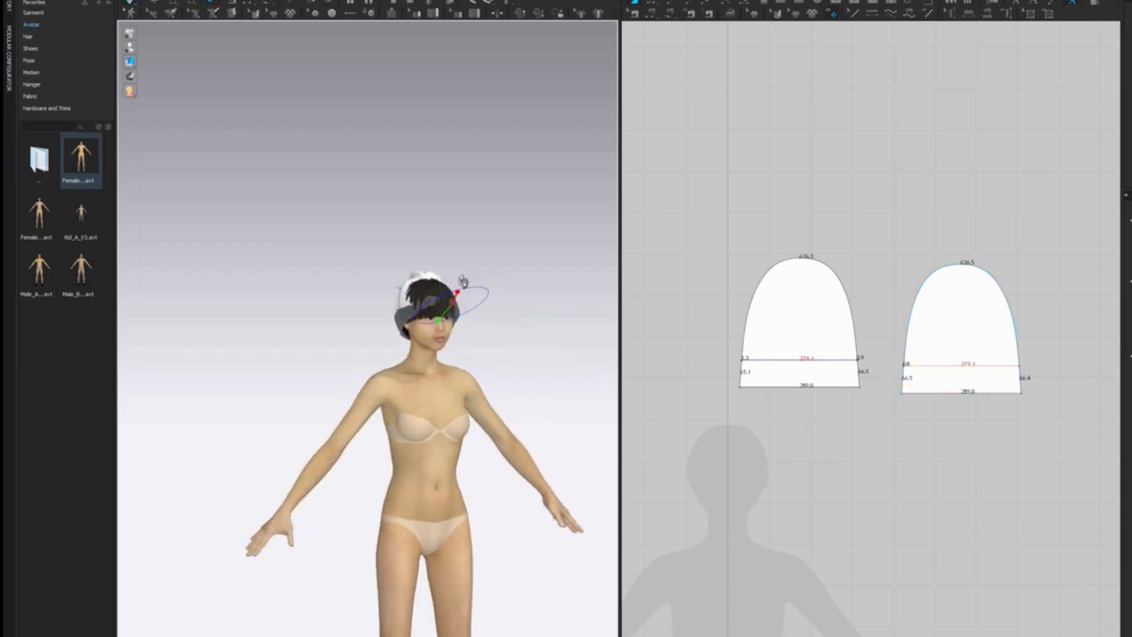
key("ctrl+z")
right_click_drag(499, 293, 340, 343)
left_click(474, 320)
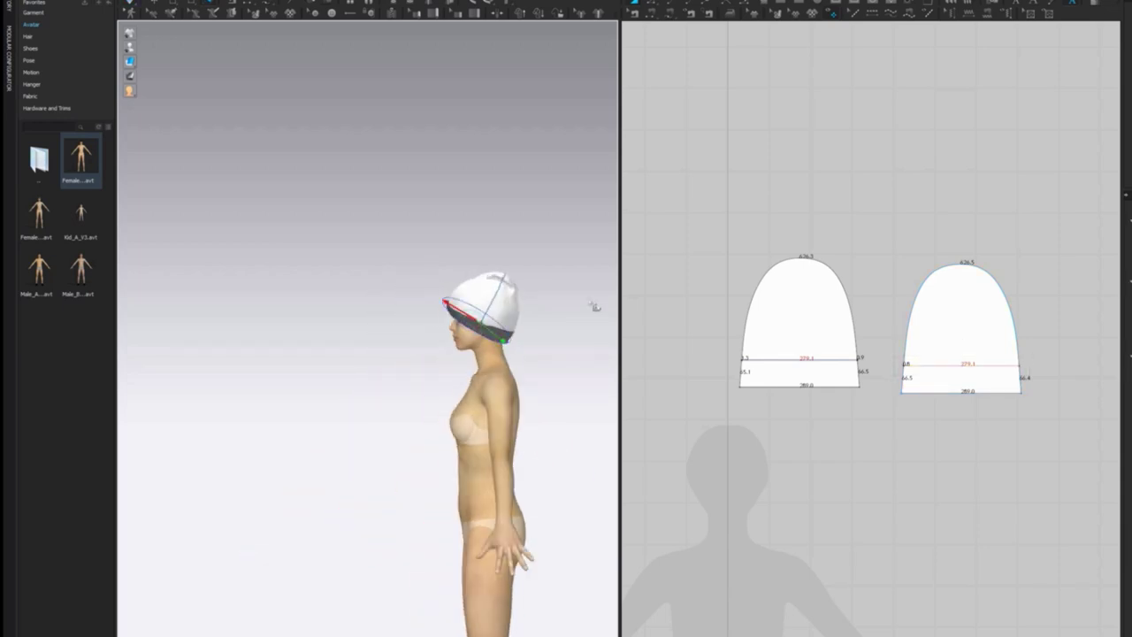
Step: Fold only the front pattern's brim up along its internal line with Fold Arrangement and simulate
left_click(155, 1)
left_click(800, 323)
left_click(944, 331, "shift")
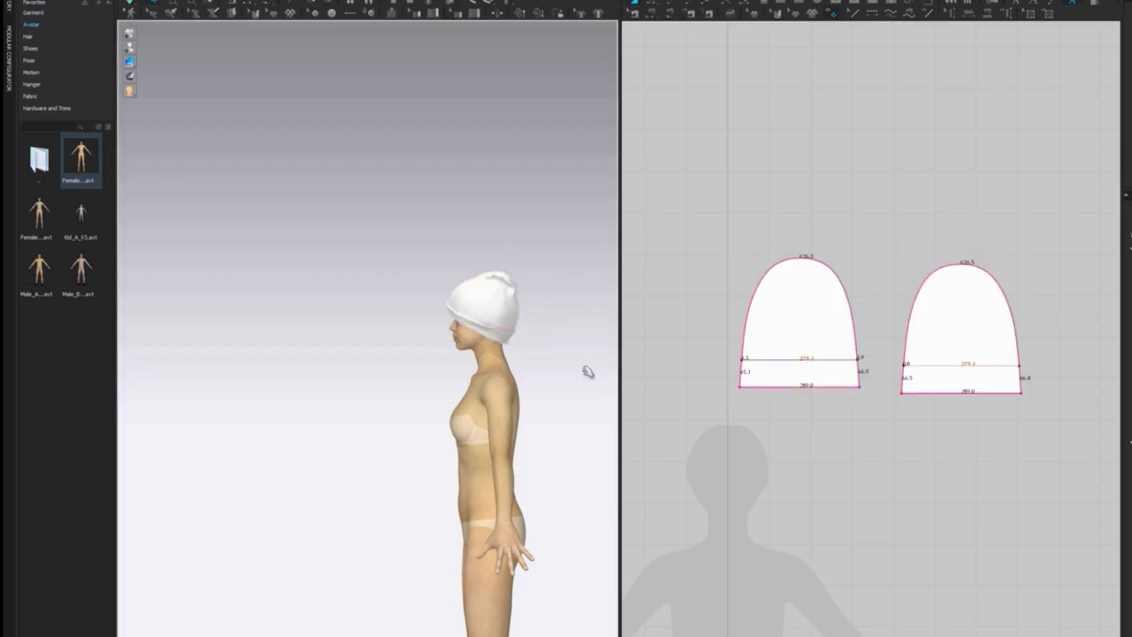
right_click_drag(480, 367, 615, 390)
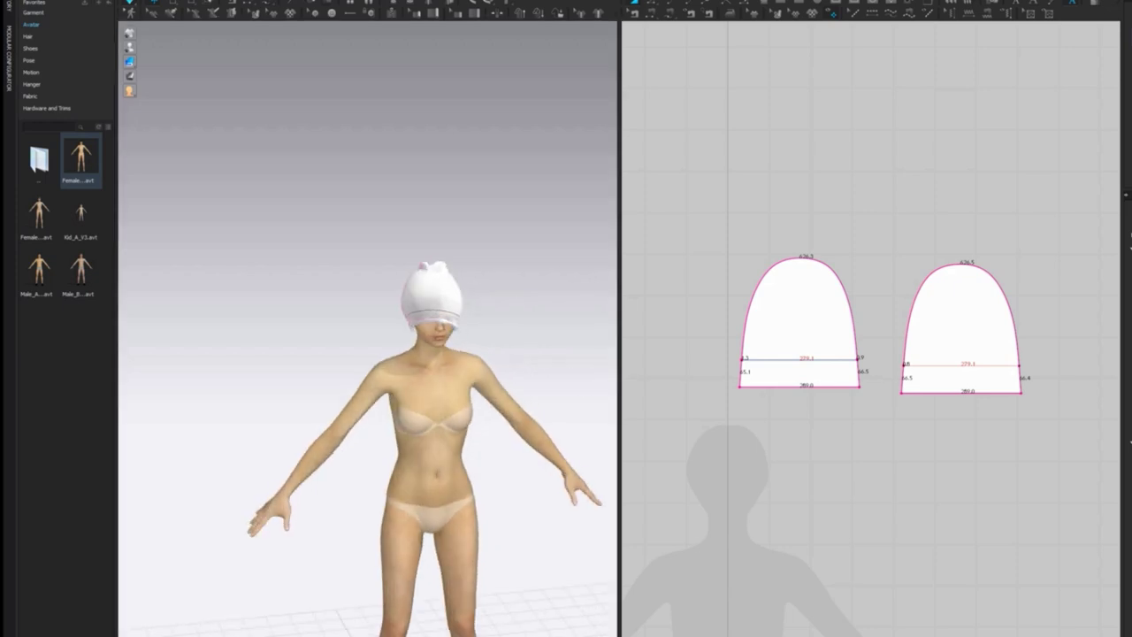
left_click(776, 366)
left_click(775, 360)
left_click(209, 3)
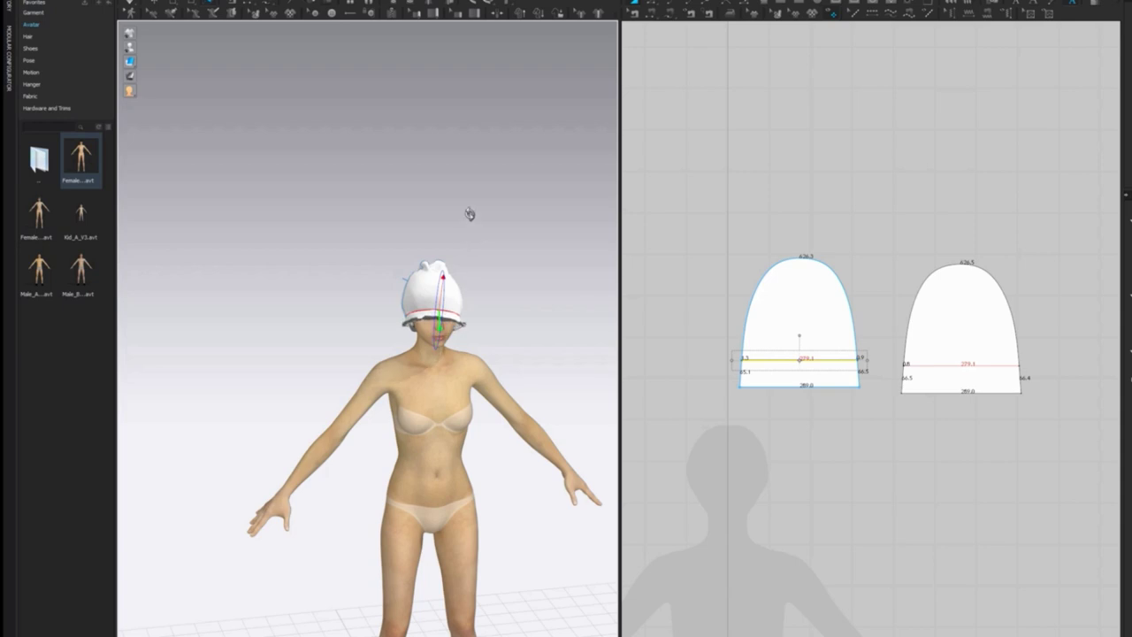
left_click_drag(444, 305, 445, 192)
key("space")
Step: Select the front and back hat patterns together to access their shared properties
right_click_drag(537, 242, 371, 229)
right_click_drag(540, 347, 561, 319)
left_click(816, 381)
left_click(930, 382, "shift")
left_click(1130, 257)
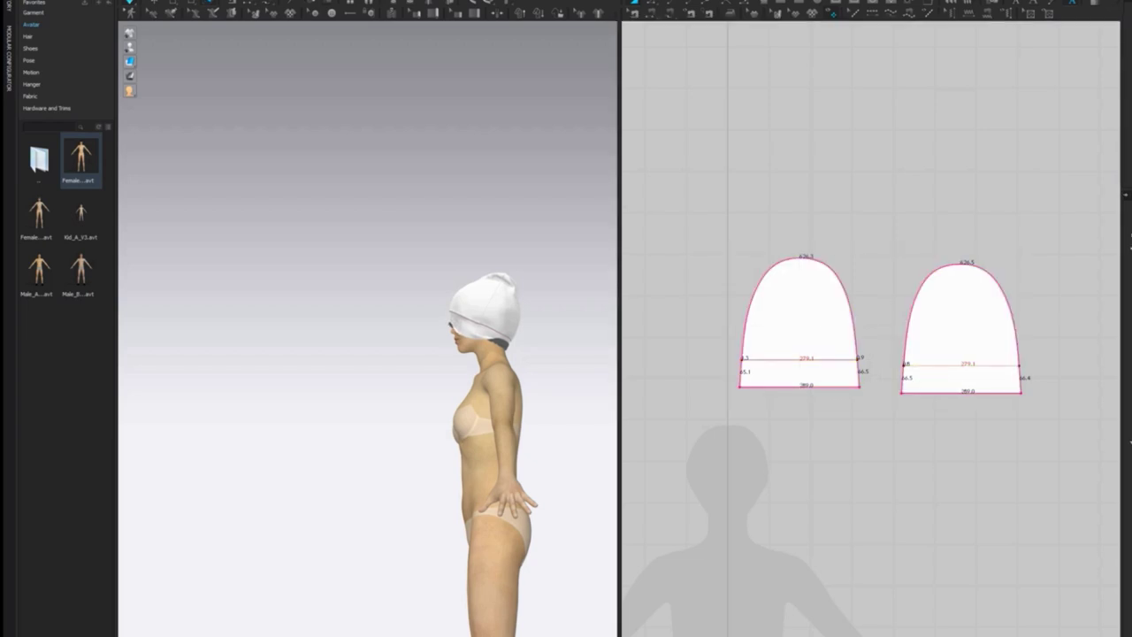
Step: Fold the front brim and the back brim upward along their internal lines, simulating after each fold
left_click(464, 312)
left_click_drag(474, 304, 447, 302)
key("space")
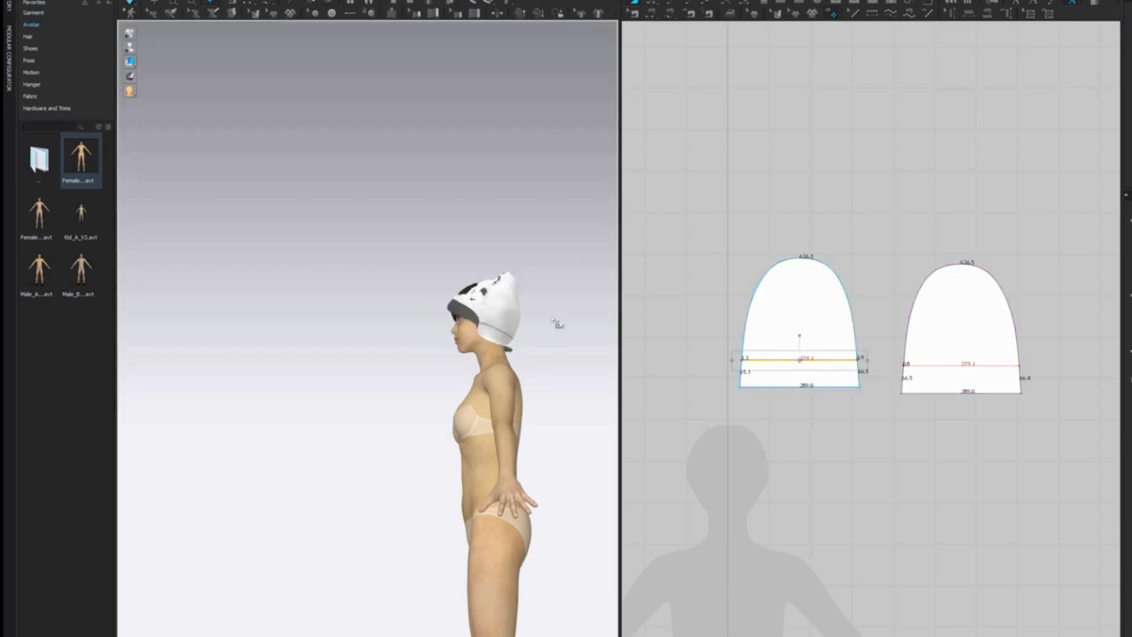
left_click(502, 335)
left_click_drag(497, 361, 545, 323)
key("space")
Step: Pull the hat's front and back into place on the avatar's head while the simulation runs
mouse_move(546, 323)
right_mouse_down()
mouse_move(586, 291)
mouse_move(557, 308)
right_mouse_up()
left_click(474, 318)
left_click(475, 308)
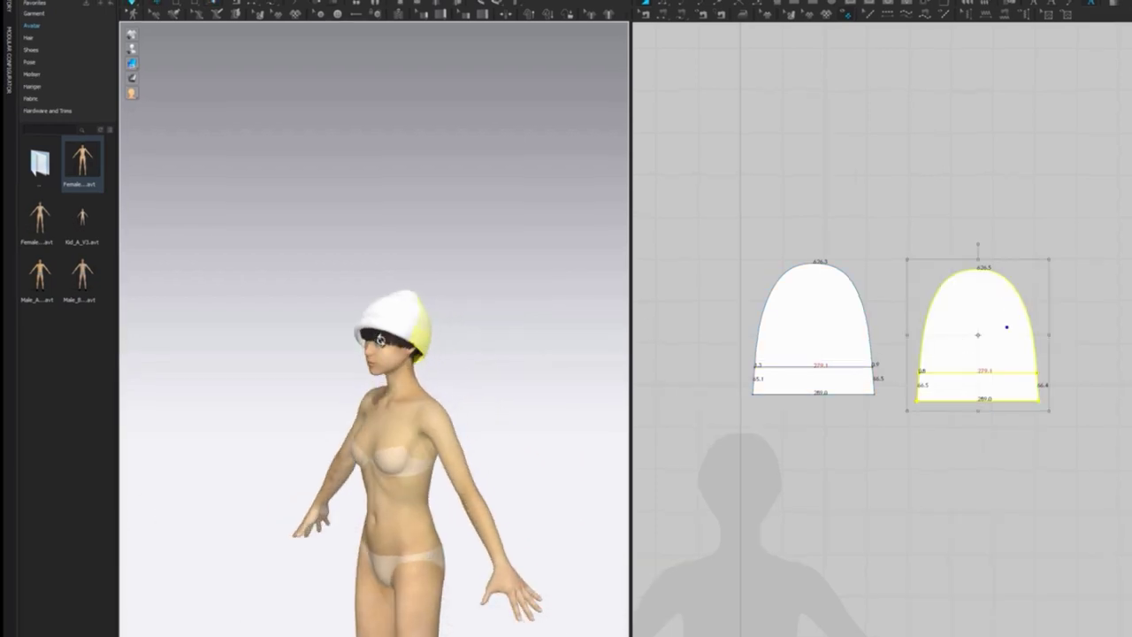
left_click_drag(409, 334, 412, 387)
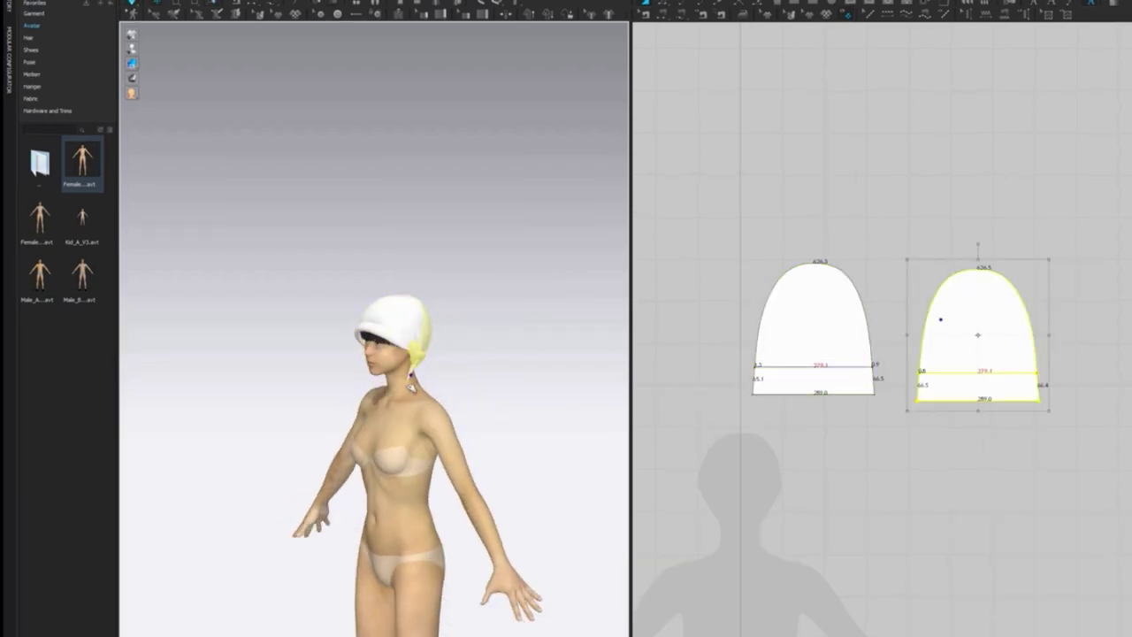
right_click(465, 351)
left_click(470, 387)
right_click_drag(470, 387, 535, 385)
left_click_drag(412, 316, 465, 300)
left_click(471, 296)
Step: Select the front and back hat patterns and set the folded-up brim's colour to bright red
right_click(474, 343)
left_click(530, 354)
mouse_move(489, 329)
right_mouse_down()
mouse_move(551, 316)
mouse_move(484, 331)
right_mouse_up()
left_click(862, 377)
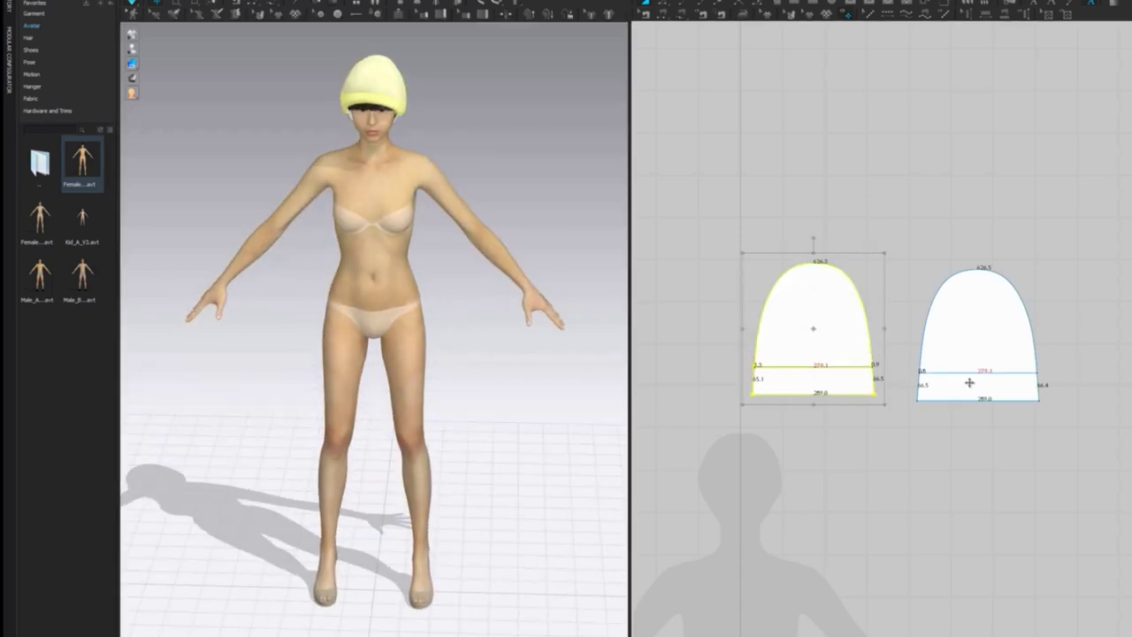
key("z")
right_click_drag(418, 240, 444, 239)
left_click(1001, 340)
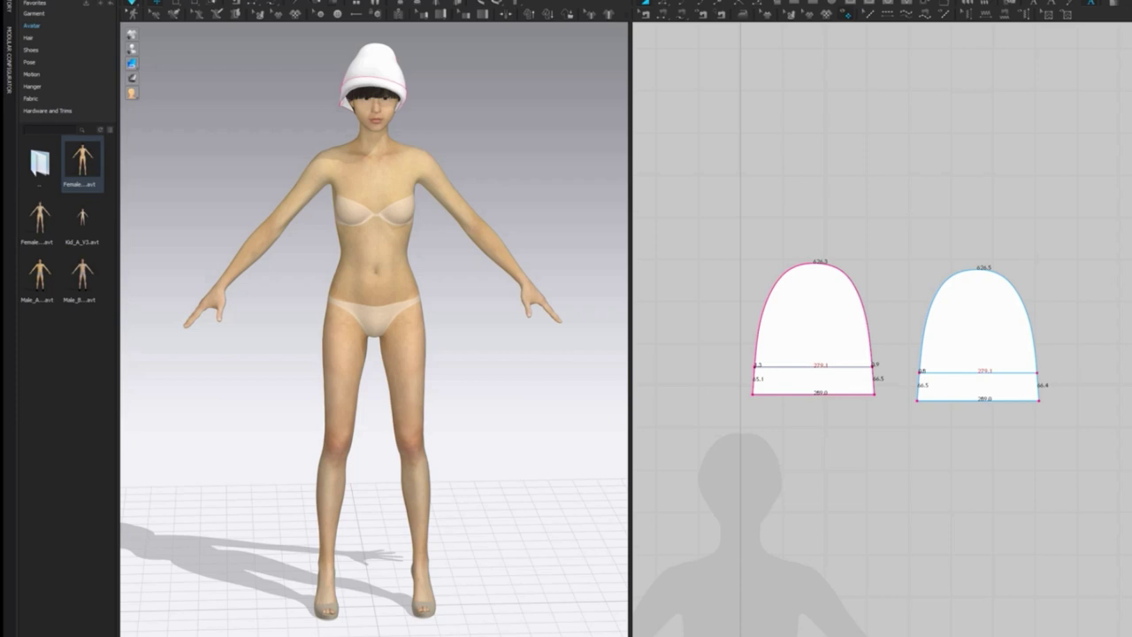
left_click_drag(617, 185, 646, 181)
left_click(622, 428)
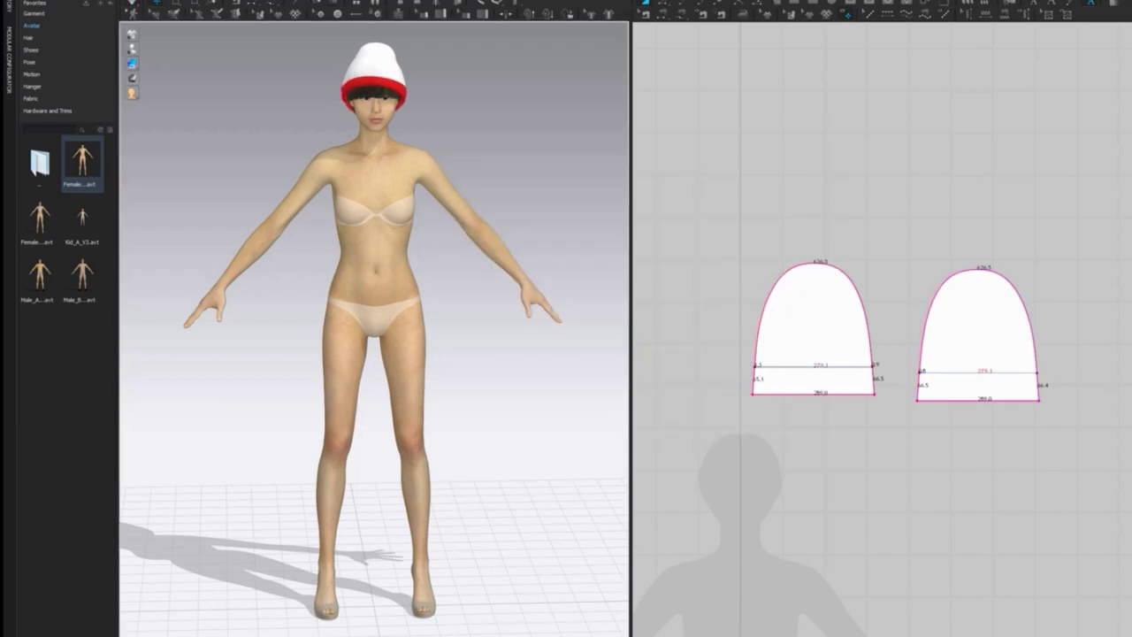
Step: Set the hat's outer colour to a near-white light grey with RGB values of 234
left_click(702, 223)
left_click(784, 248)
left_click(790, 235)
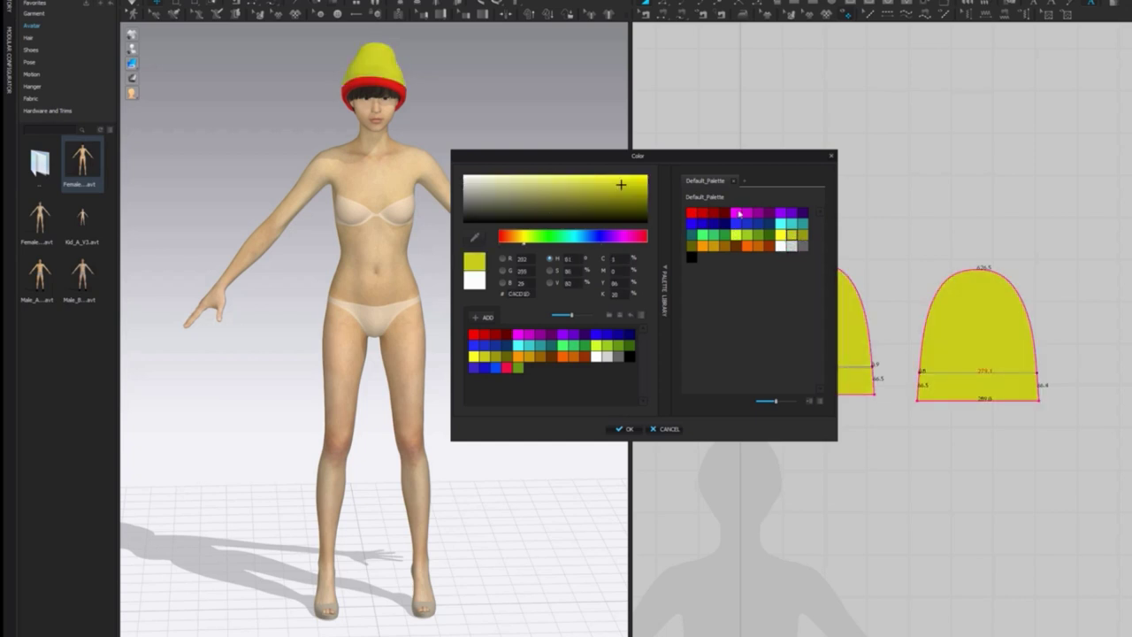
left_click(597, 358)
left_click(564, 356)
left_click_drag(550, 180, 458, 180)
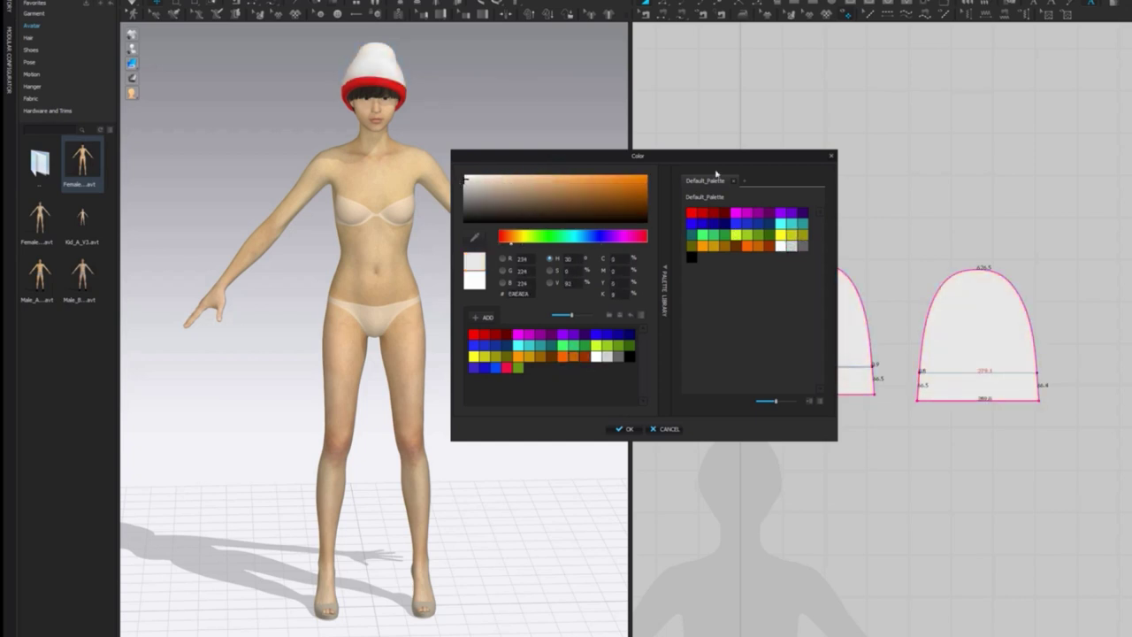
left_click(626, 430)
Step: Frame the avatar's upper body with the hat and start an interactive render of it
mouse_move(563, 176)
right_mouse_down()
mouse_move(415, 149)
mouse_move(561, 183)
right_mouse_up()
key("ctrl+a")
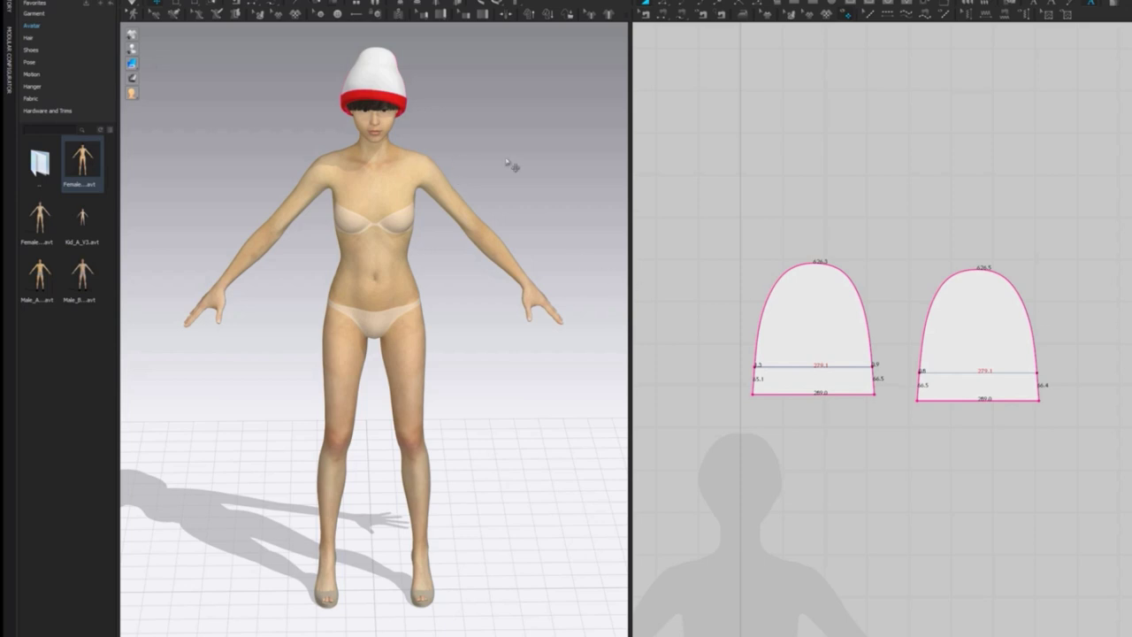
scroll(507, 163, "up", 3)
middle_click_drag(383, 180, 412, 404)
scroll(413, 404, "up", 3)
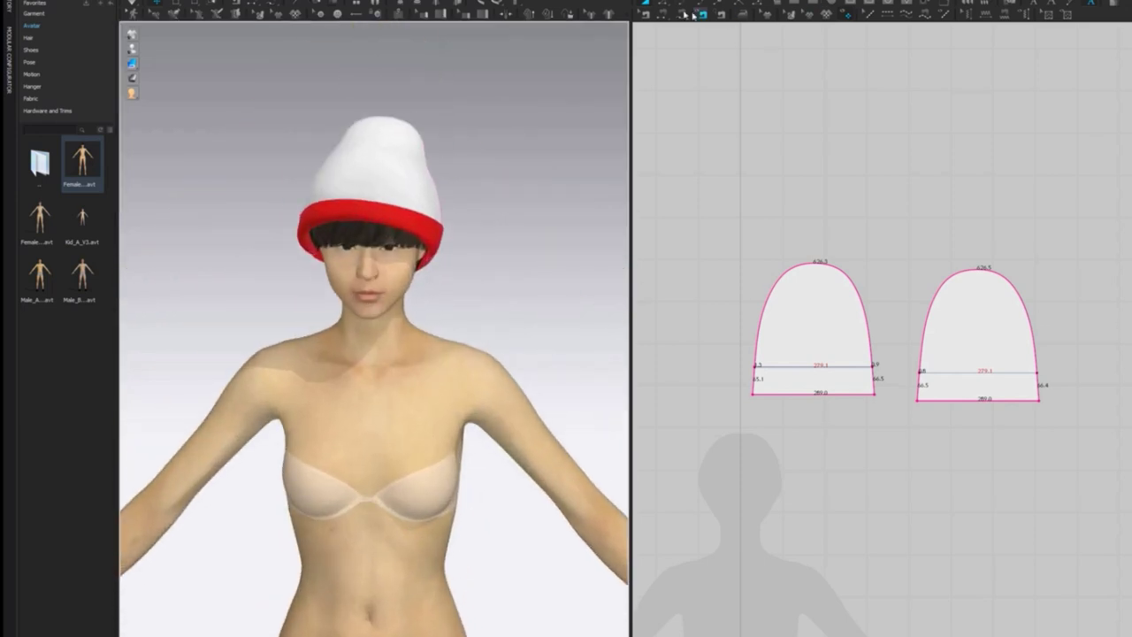
left_click(270, 0)
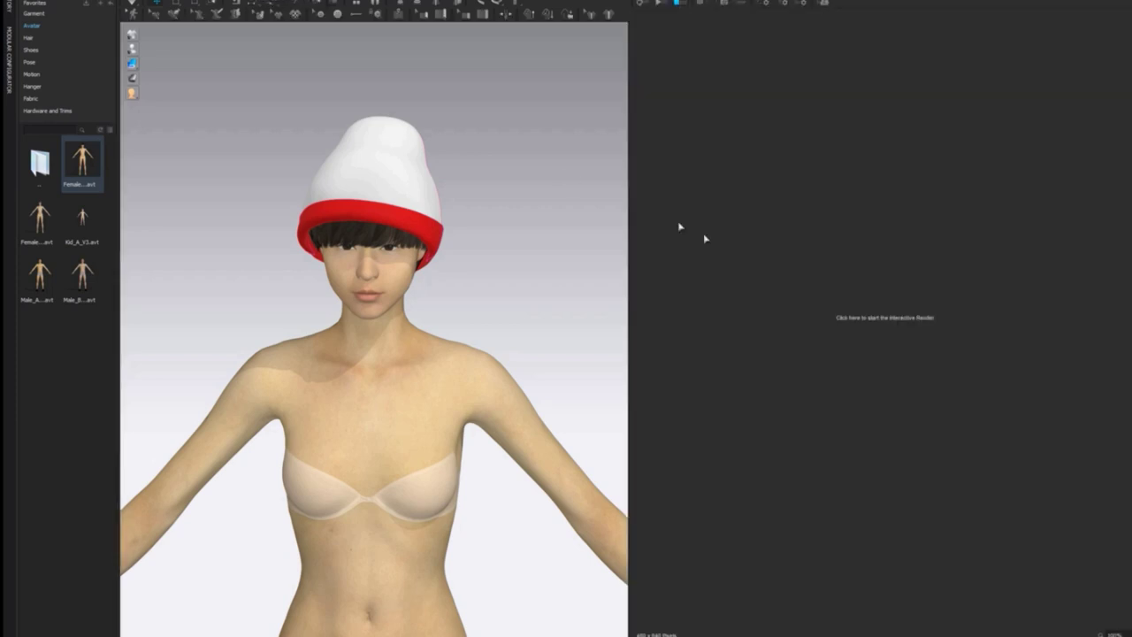
left_click(807, 283)
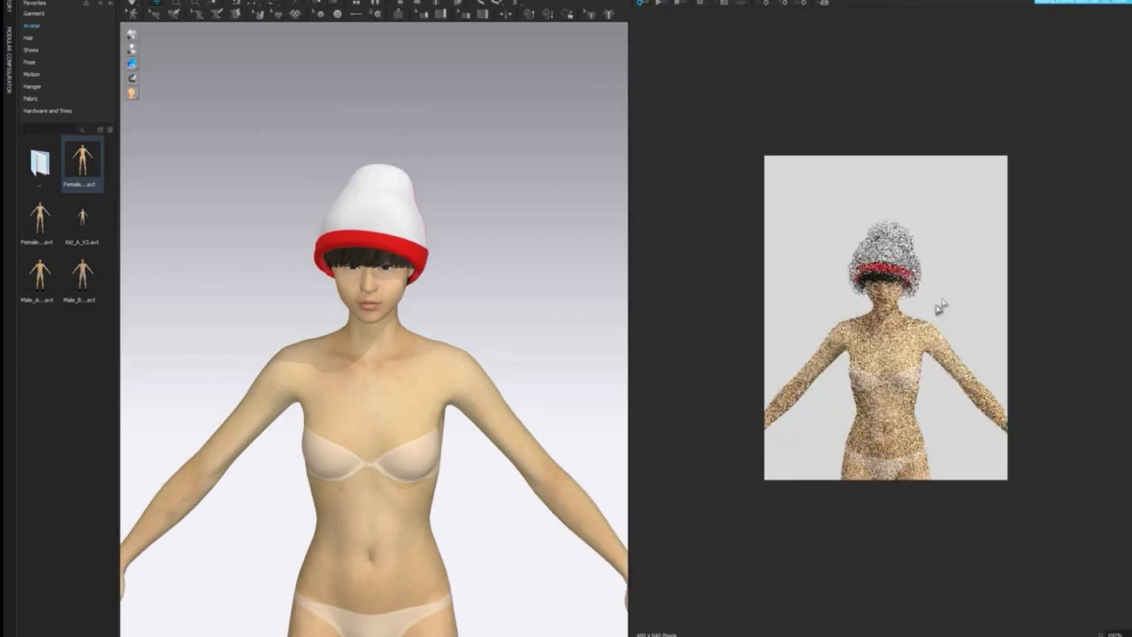
Step: Examine the hat's rendered surface close up from the side and from the front
scroll(935, 270, "up", 5)
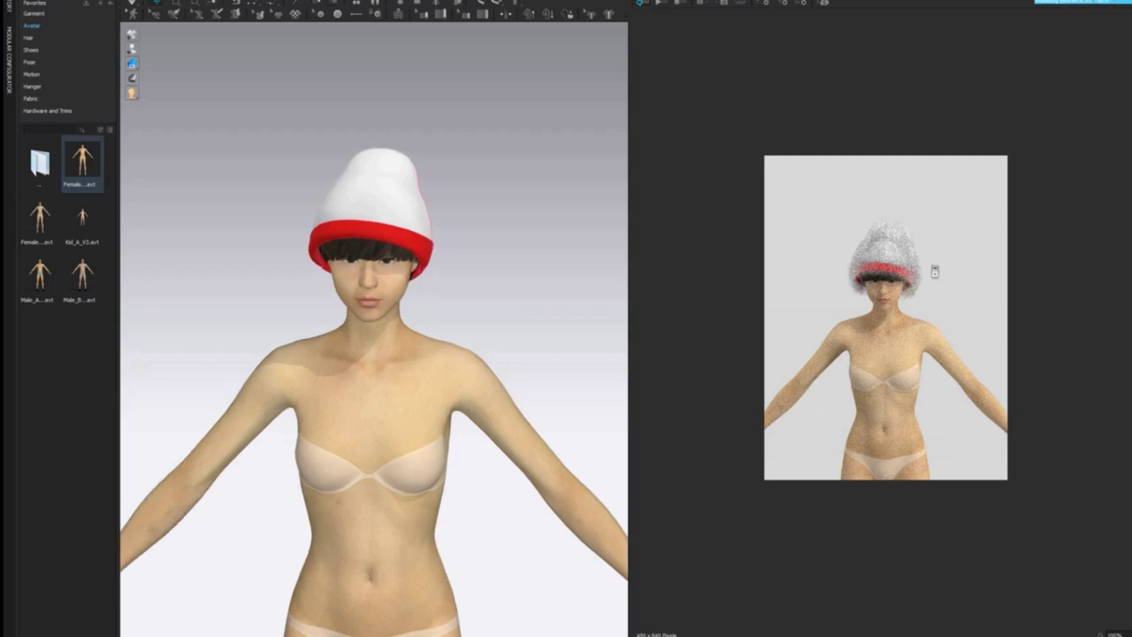
middle_click_drag(935, 269, 933, 328)
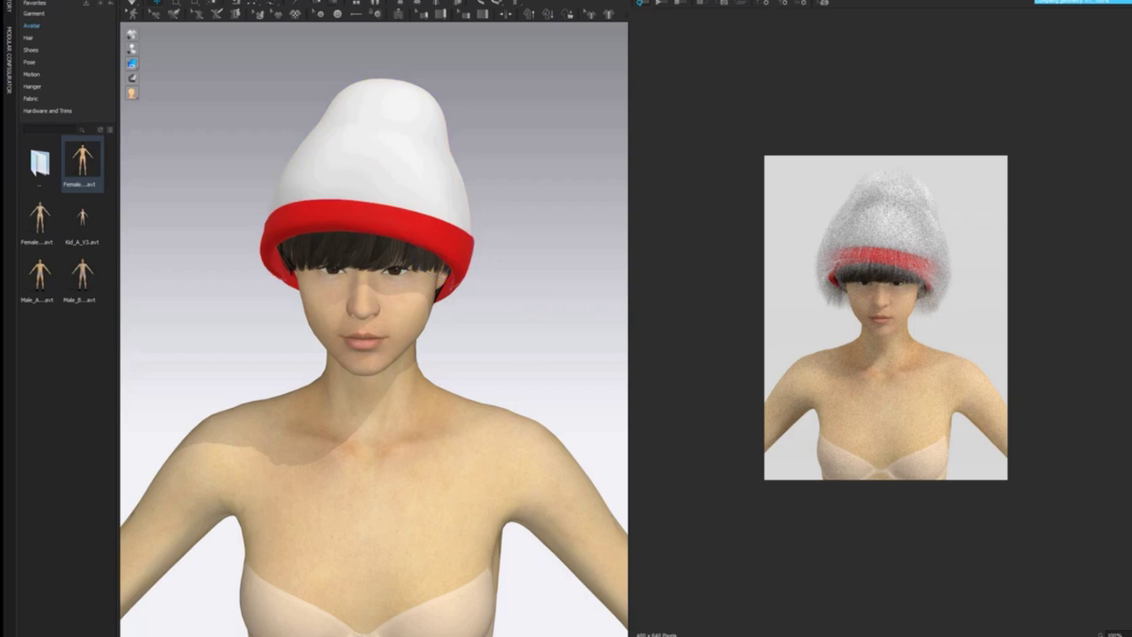
left_click(641, 5)
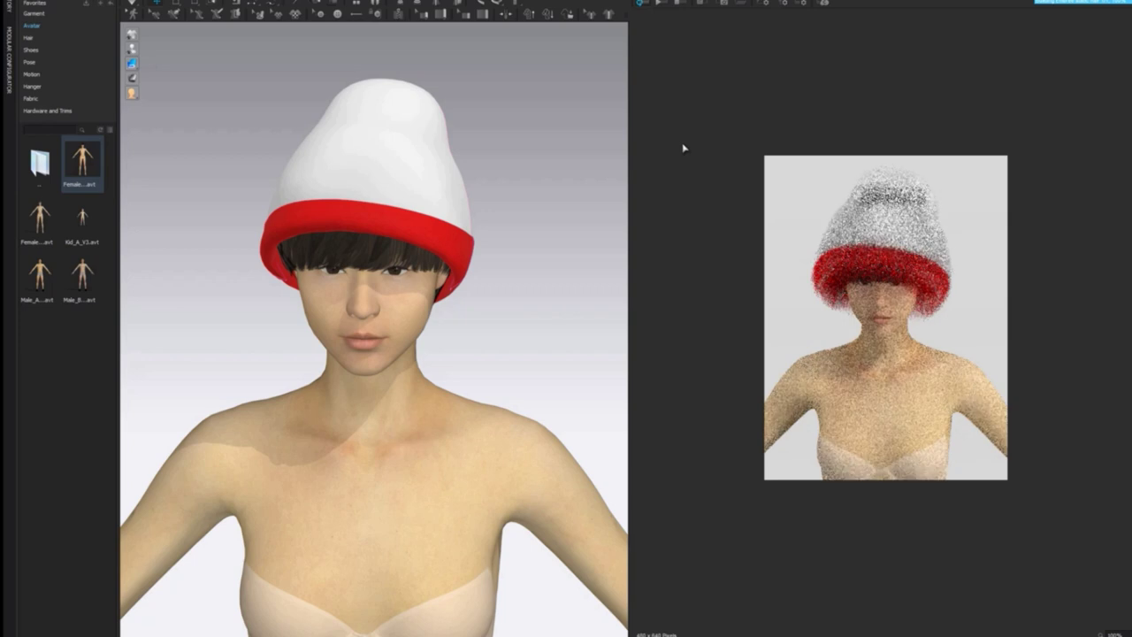
right_click_drag(595, 269, 484, 257)
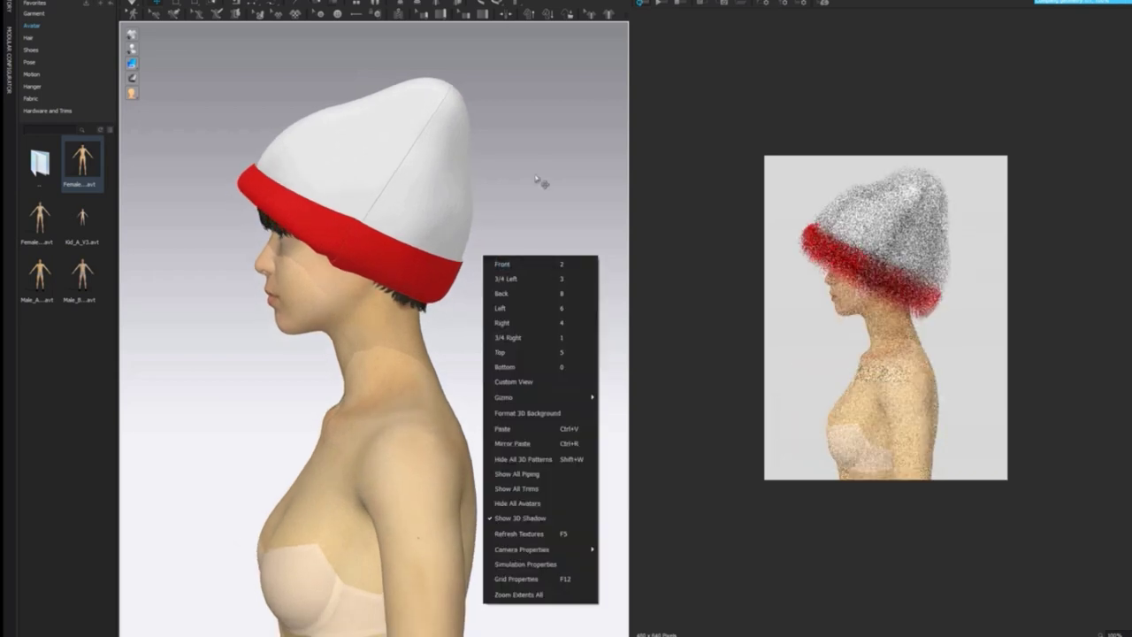
left_click(536, 179)
right_click(484, 299)
left_click(505, 306)
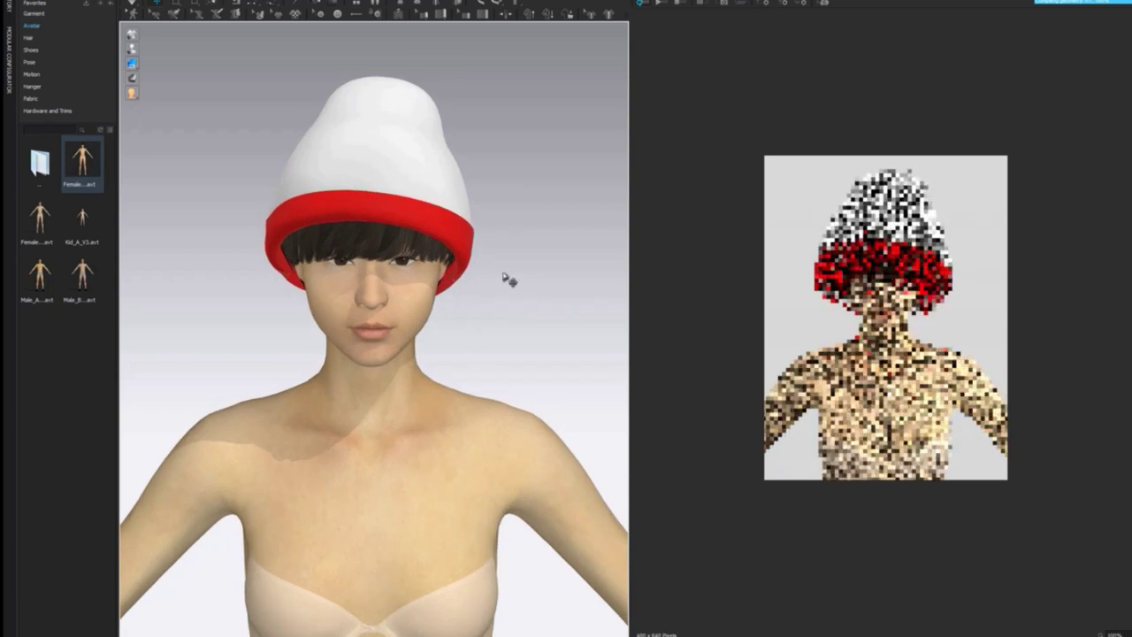
scroll(511, 265, "up", 5)
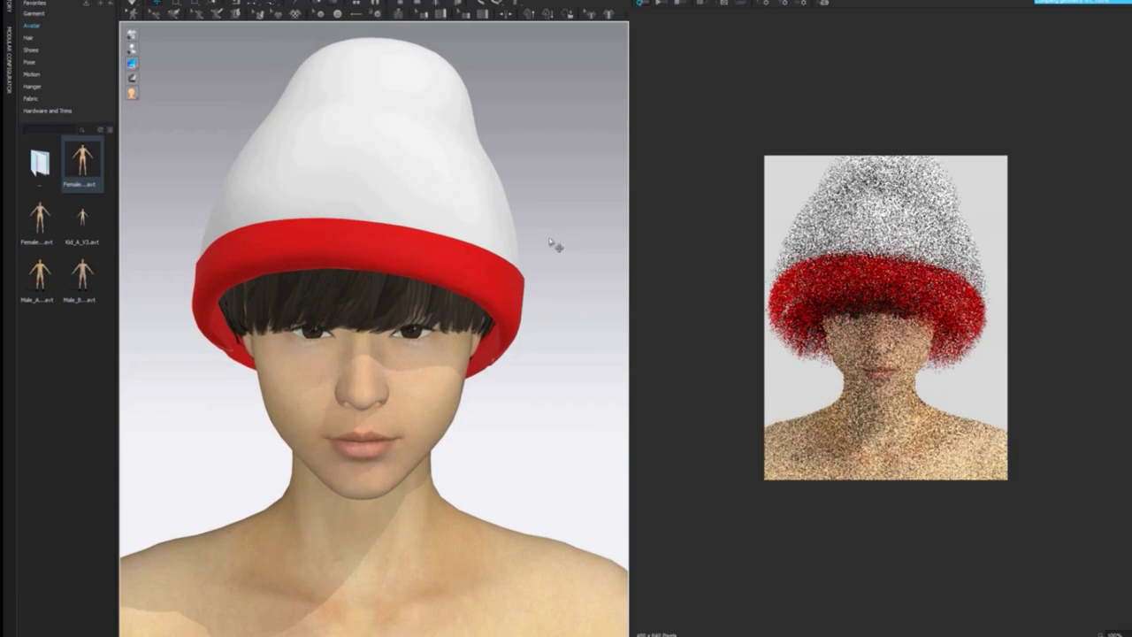
middle_click_drag(555, 262, 553, 275)
Step: Import 21-1.obj into the scene as a trim
left_click(36, 1)
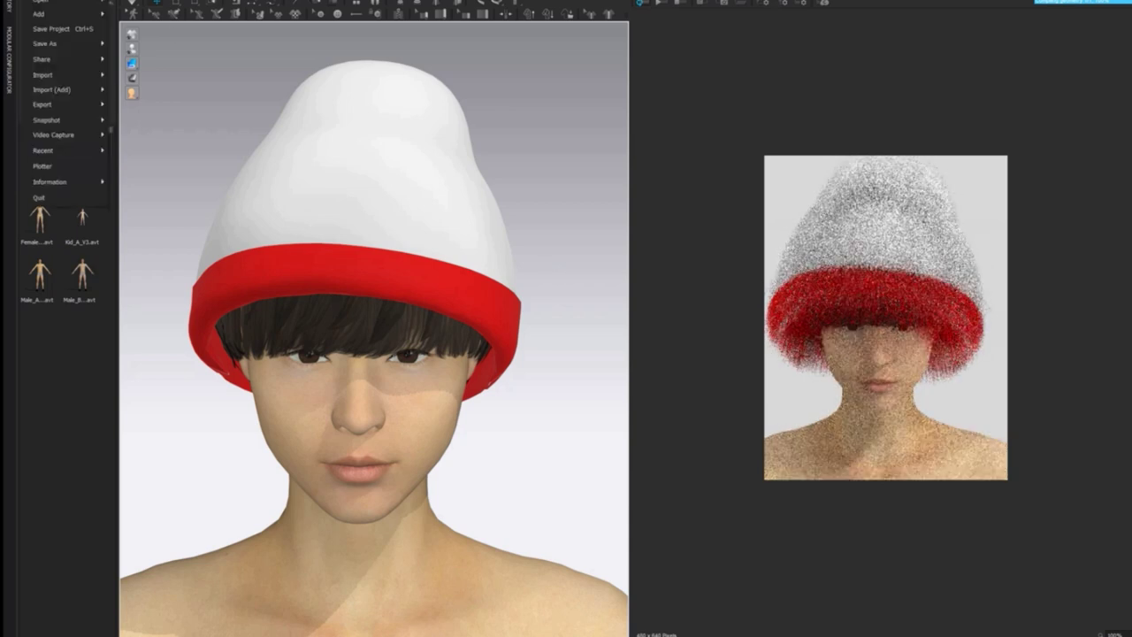
mouse_move(86, 78)
left_click(174, 124)
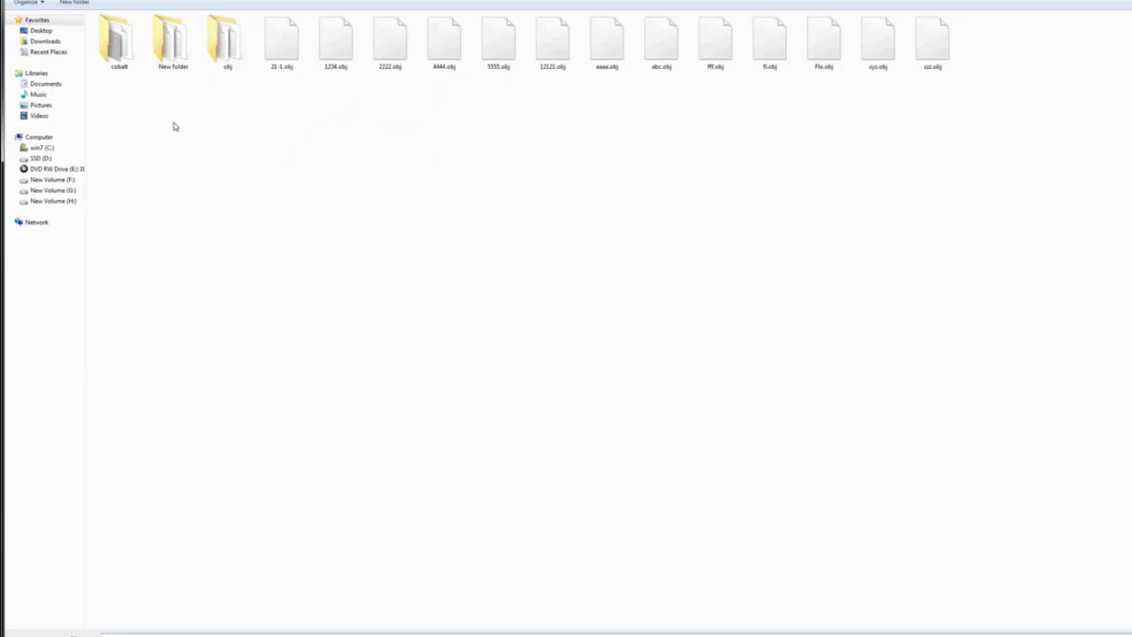
left_click(269, 38)
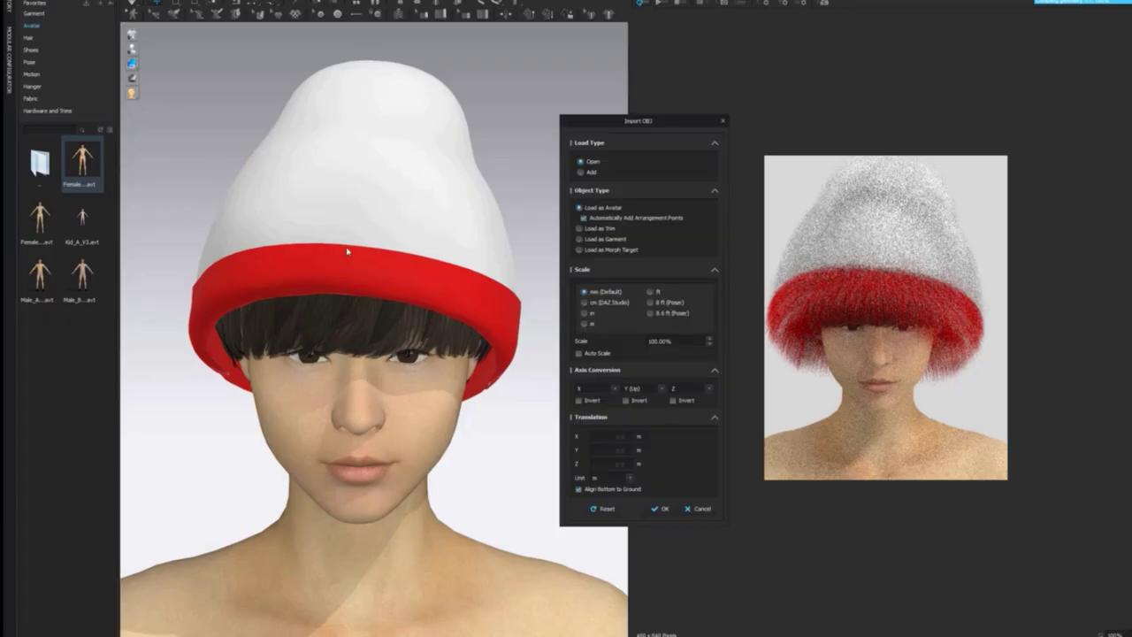
left_click(580, 229)
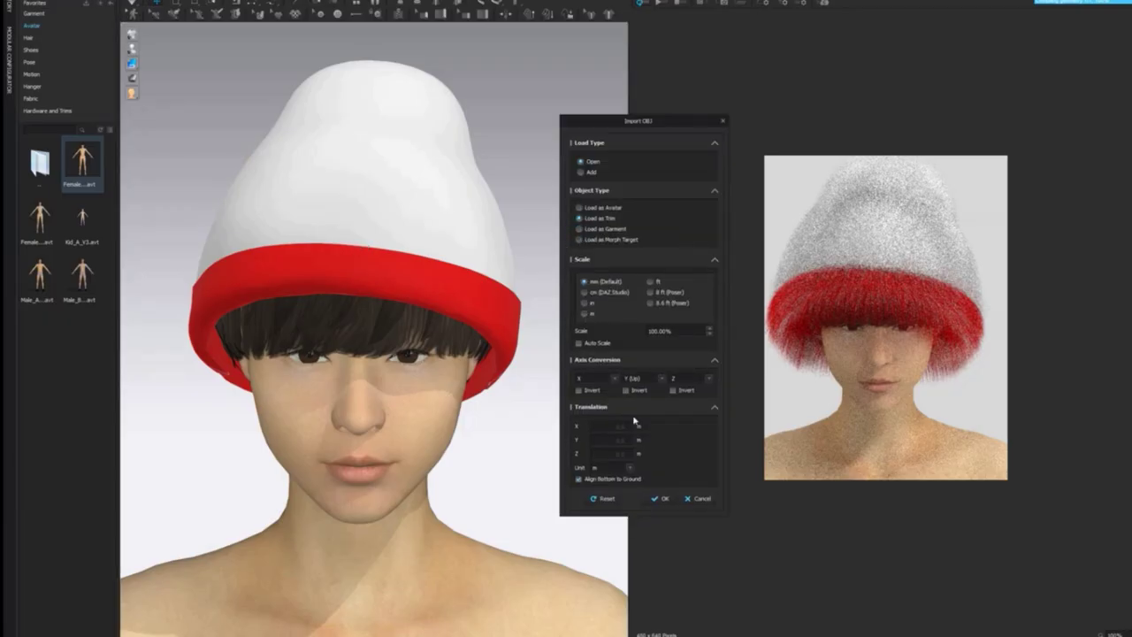
left_click(659, 499)
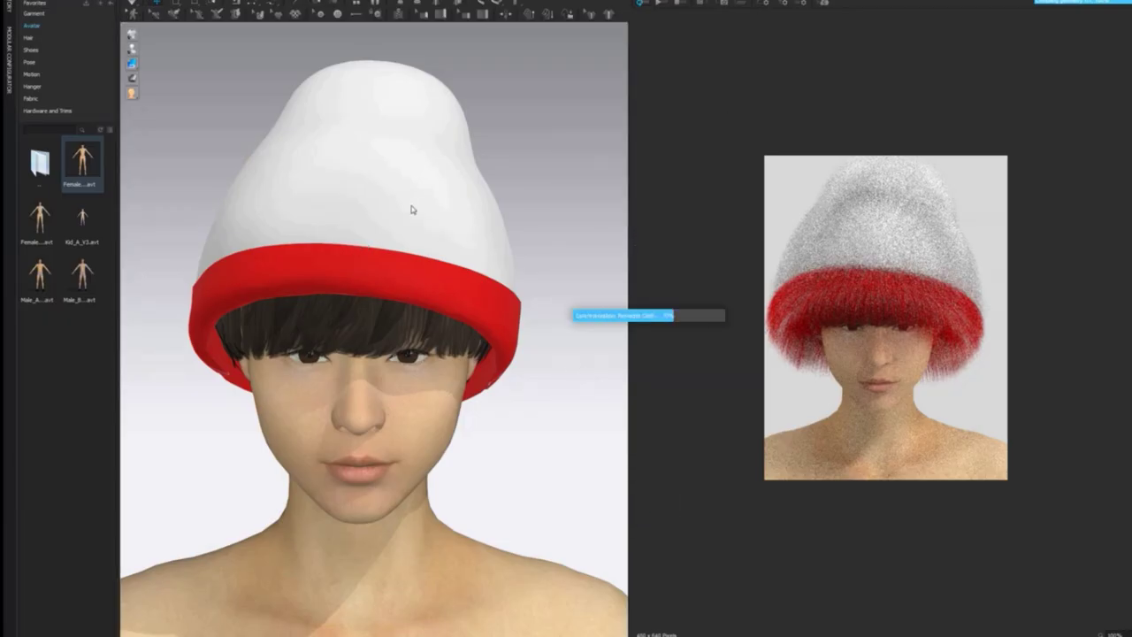
Step: Move the imported ball from the ground up onto the tip of the hat
left_click_drag(401, 594, 405, 245)
right_click_drag(508, 272, 469, 275)
left_click_drag(475, 278, 365, 96)
right_click_drag(398, 176, 448, 183)
left_click_drag(363, 159, 546, 112)
left_click(492, 68)
right_click_drag(545, 112, 437, 133)
left_click_drag(417, 101, 480, 91)
left_click(487, 61)
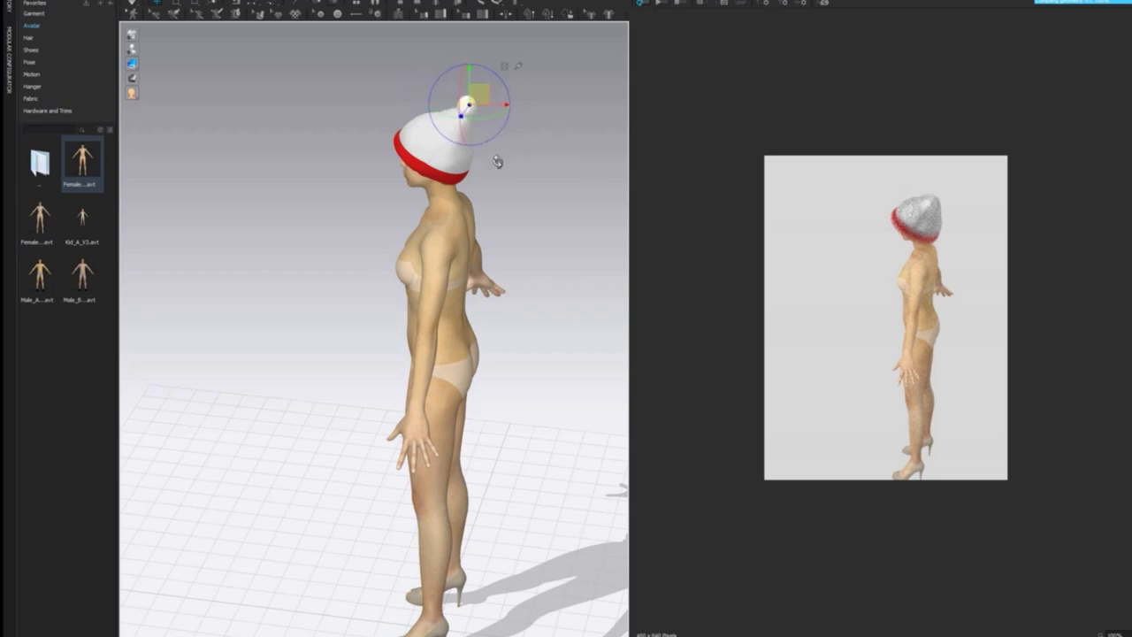
Step: Set the pompom ball's colour to red
right_click_drag(498, 162, 563, 172)
left_click_drag(630, 196, 648, 180)
left_click(623, 428)
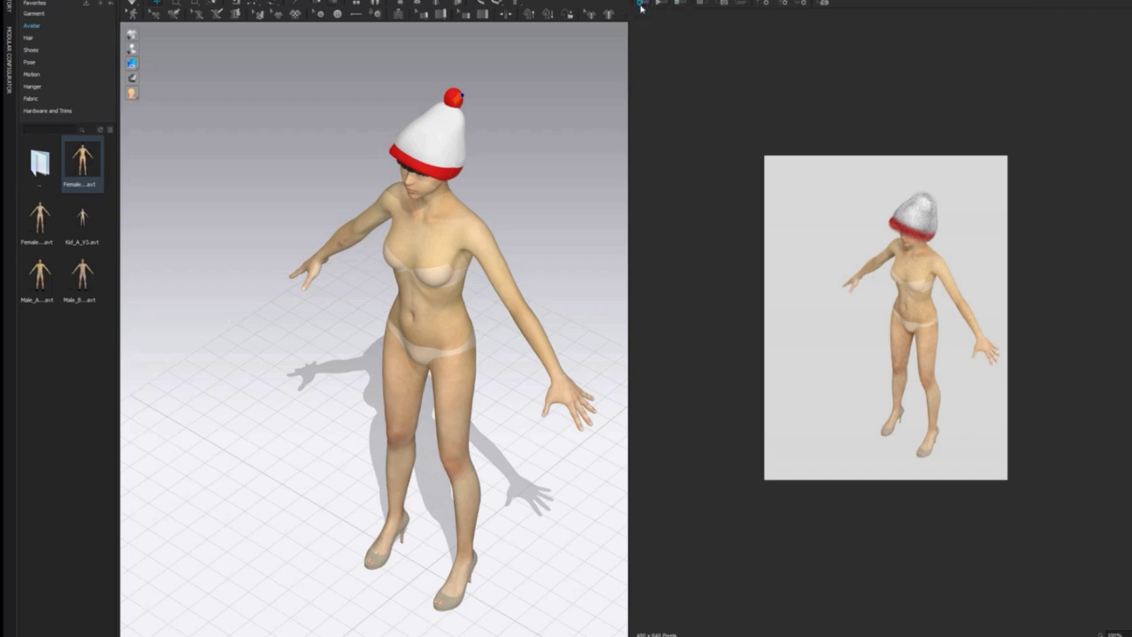
left_click(515, 250)
Step: Adjust the red pompom's placement over the hat's tip in the front view
right_click_drag(509, 224, 571, 203)
left_click(439, 78)
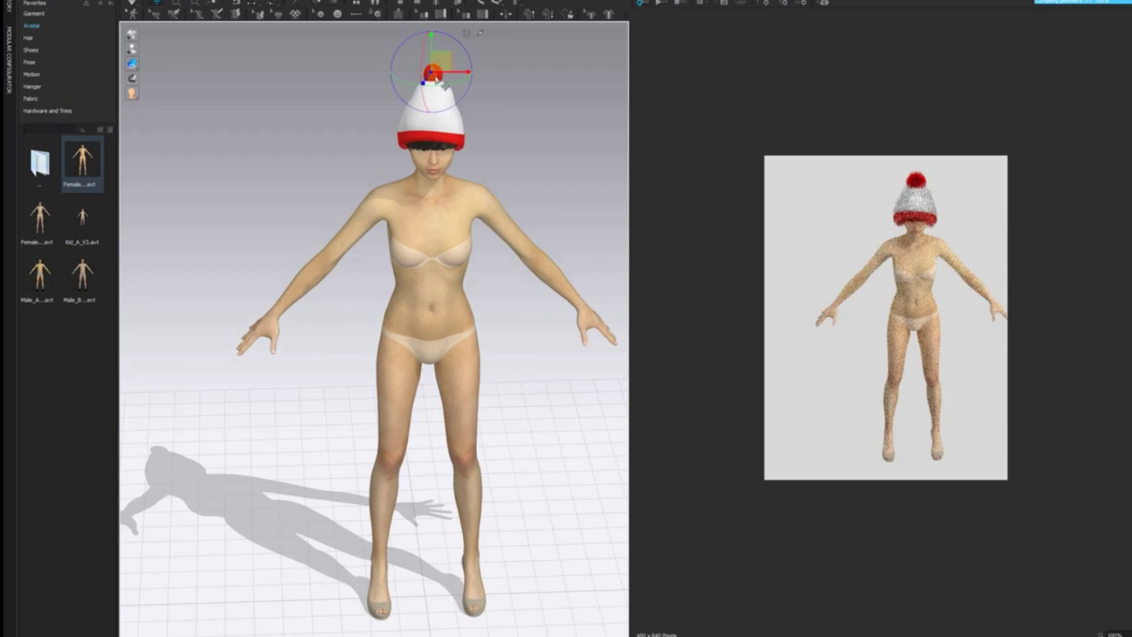
left_click_drag(453, 68, 459, 63)
left_click(643, 332)
left_click(548, 154)
mouse_move(548, 155)
right_mouse_down()
mouse_move(490, 144)
mouse_move(542, 150)
right_mouse_up()
scroll(619, 147, "up", 5)
middle_click_drag(619, 147, 566, 341)
left_click(425, 106)
left_click_drag(425, 85, 425, 82)
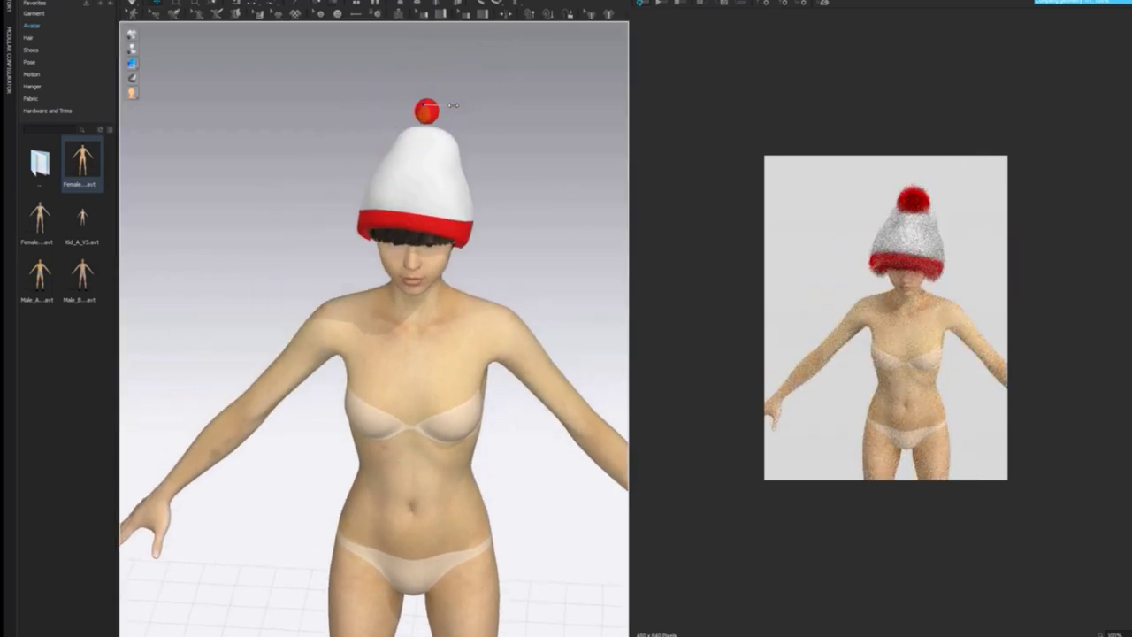
Step: Lower the red pompom until it rests on the hat's crown in both side and front views
right_click_drag(524, 146, 451, 141)
left_click(459, 67)
left_click_drag(433, 94, 434, 104)
right_click_drag(490, 168, 371, 177)
left_click_drag(428, 103, 428, 107)
right_click_drag(415, 214, 501, 226)
left_click(550, 217)
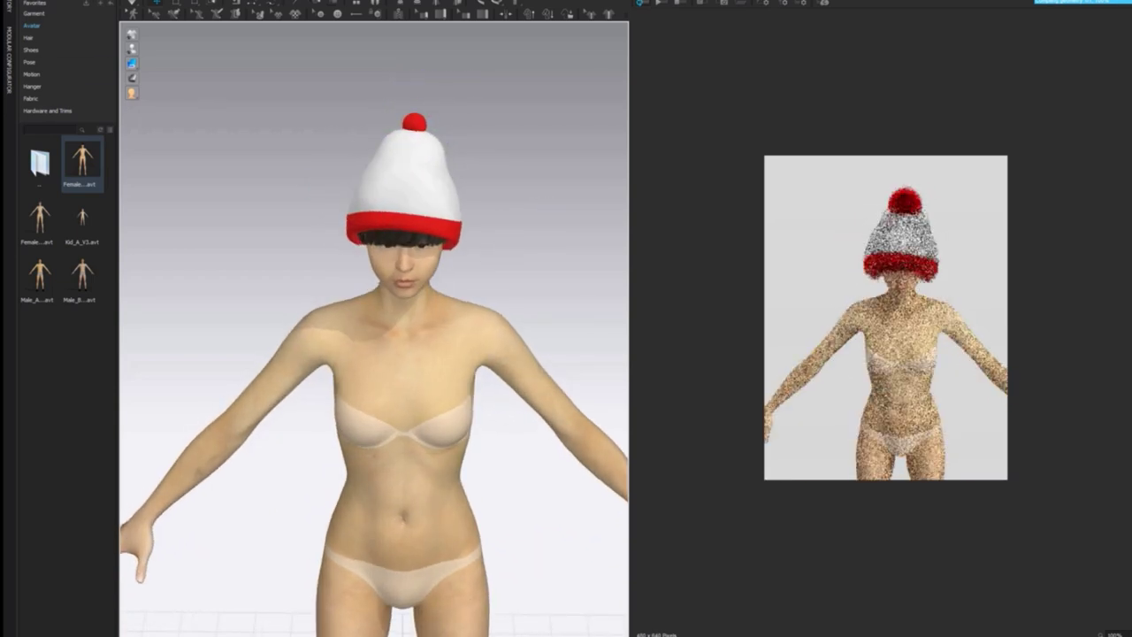
Step: Add another OBJ object to the scene as a trim with an X translation of 1.0 m
left_click(34, 0)
mouse_move(82, 105)
left_click(141, 122)
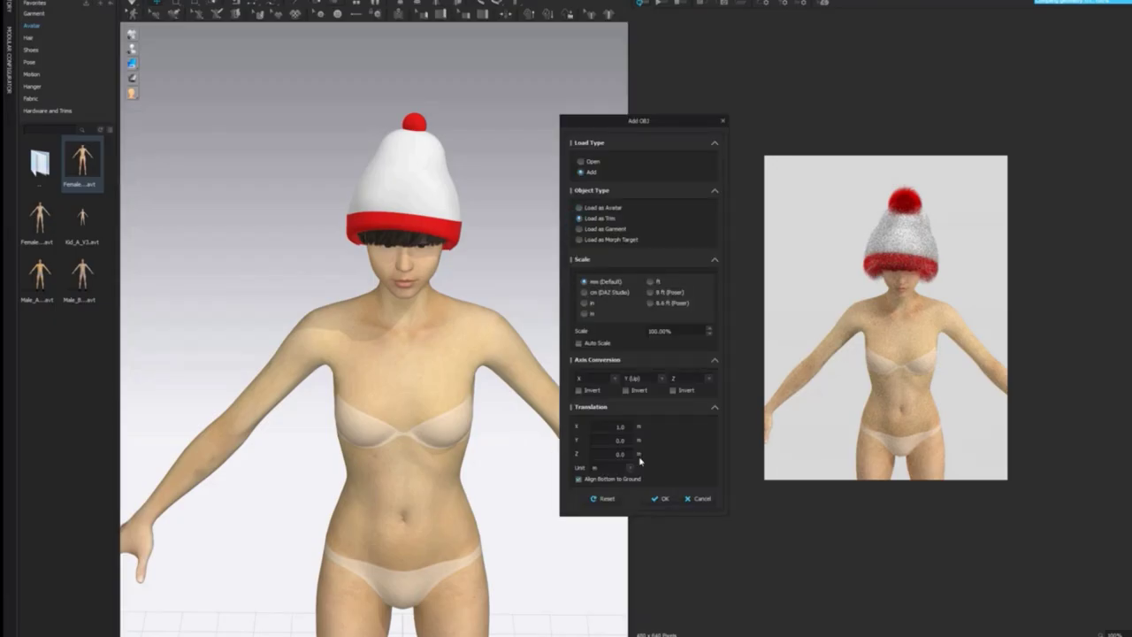
left_click(660, 498)
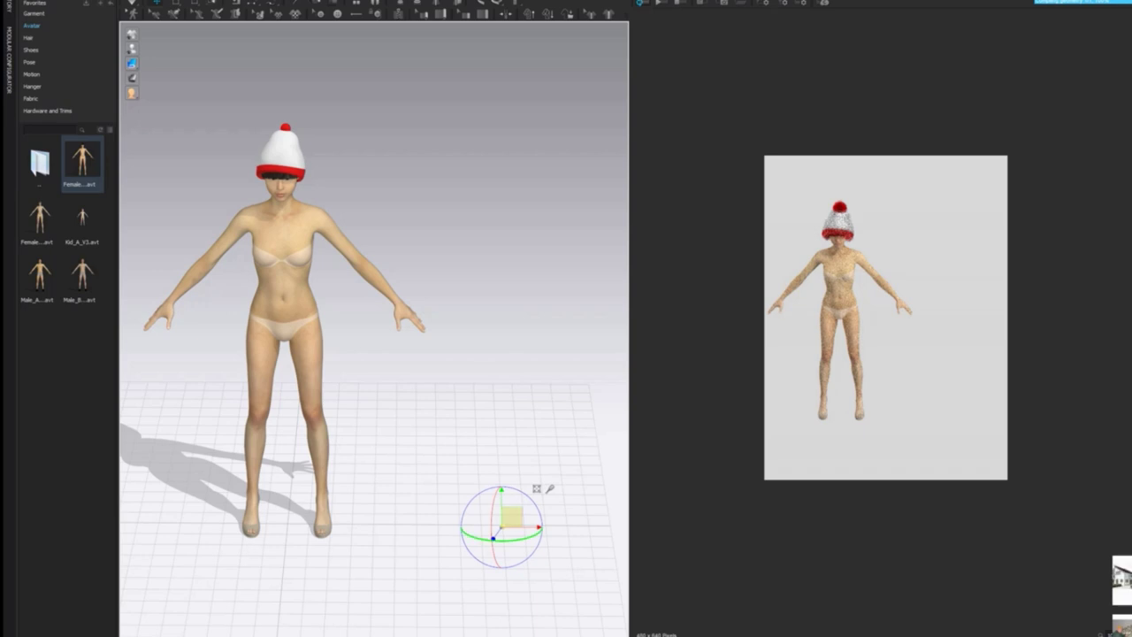
Step: Move the added small ball from the ground onto the front surface of the hat
left_click_drag(512, 518, 162, 397)
left_click_drag(281, 209, 278, 160)
right_click_drag(386, 197, 238, 211)
left_click_drag(304, 163, 294, 165)
scroll(305, 173, "up", 3)
right_click_drag(354, 212, 374, 179)
middle_click_drag(374, 179, 339, 266)
scroll(339, 265, "up", 3)
right_click_drag(338, 265, 377, 303)
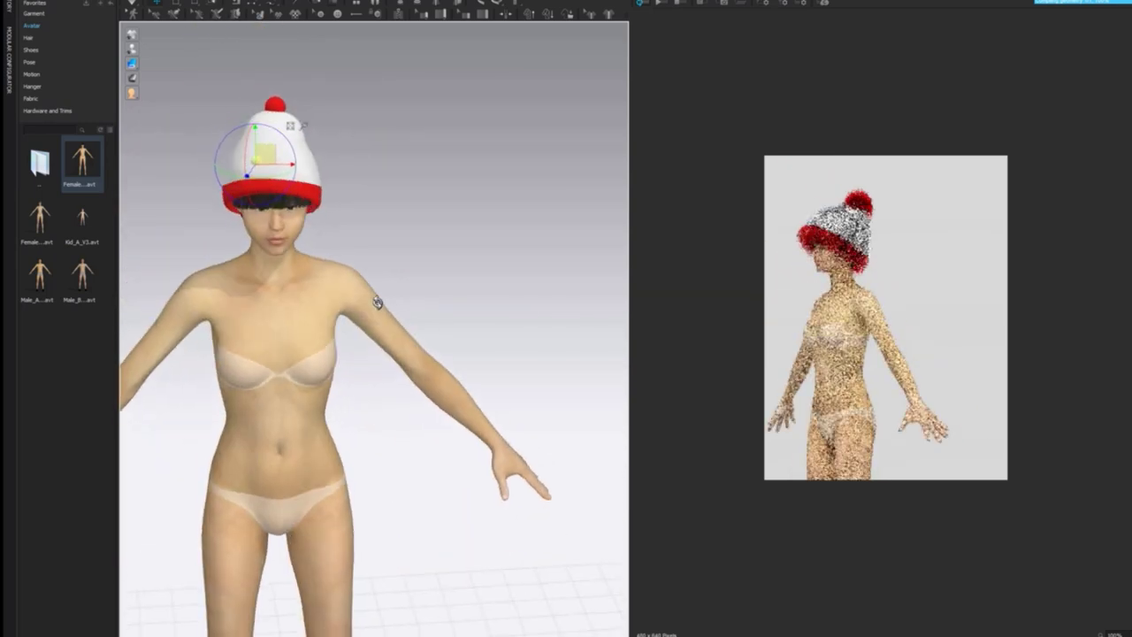
Step: Centre the small white ball on the hat's front, just above the red brim
key("2")
scroll(386, 151, "up", 3)
scroll(394, 210, "up", 2)
middle_click_drag(386, 151, 460, 389)
scroll(456, 282, "up", 1)
scroll(460, 389, "up", 1)
left_click_drag(391, 302, 420, 312)
left_click(558, 293)
mouse_move(558, 293)
right_mouse_down()
mouse_move(540, 306)
mouse_move(557, 301)
right_mouse_up()
Step: Duplicate the small white ball and place the copy on the hat directly above the first one
left_click(436, 347)
left_click(457, 393)
right_click(425, 343)
left_click(440, 394)
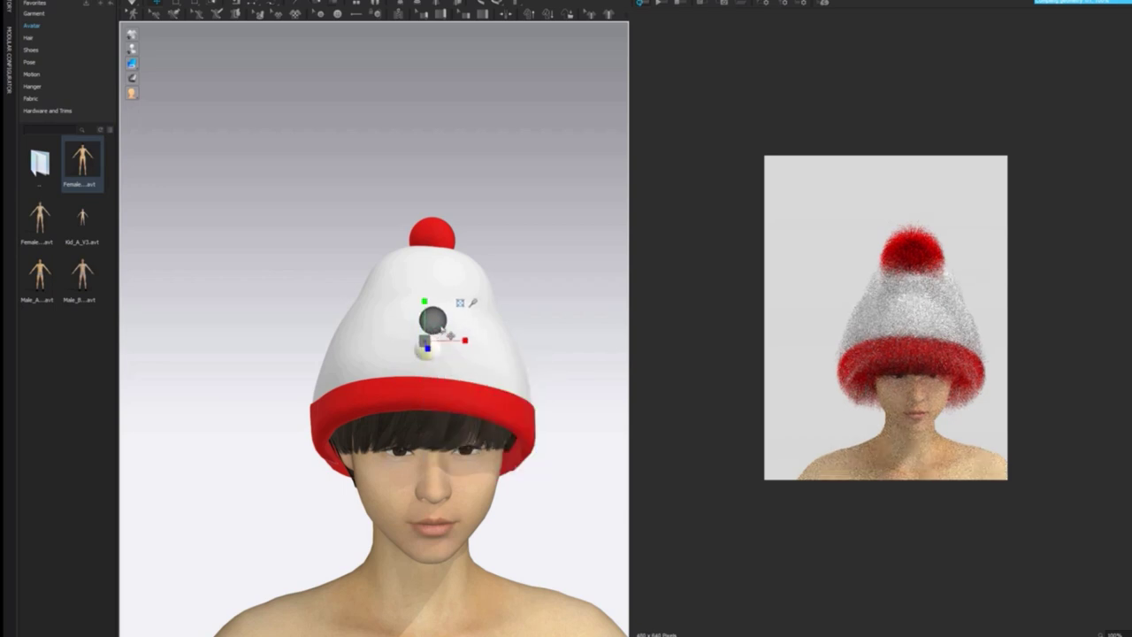
right_click_drag(513, 290, 364, 310)
left_click(344, 306)
left_click_drag(353, 303, 360, 312)
right_click_drag(451, 332, 584, 351)
left_click_drag(358, 305, 351, 302)
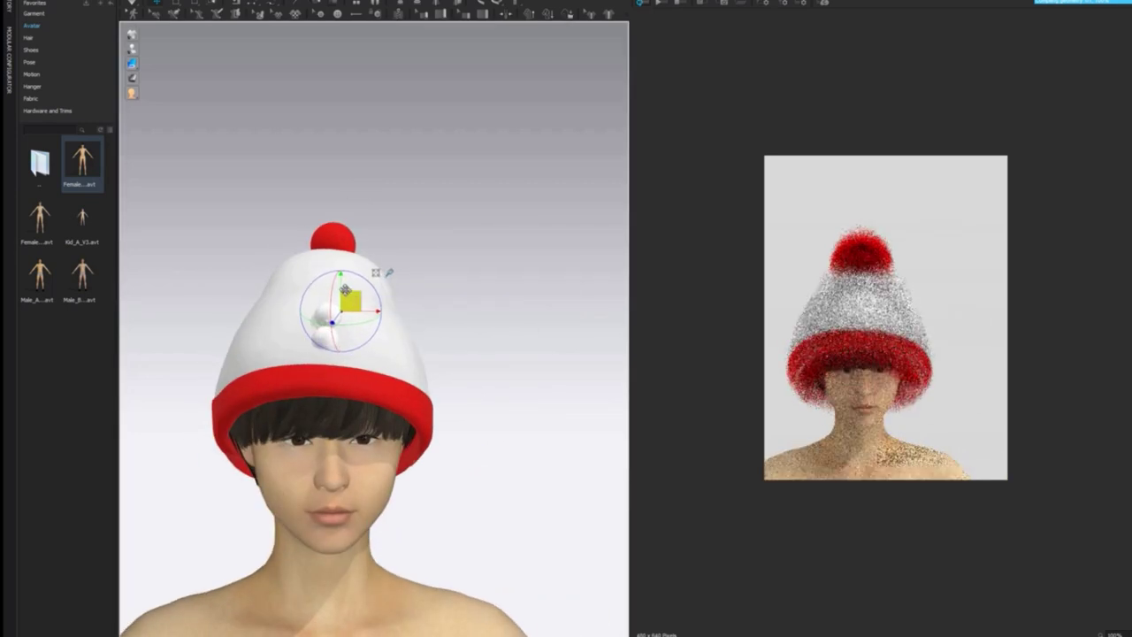
left_click(484, 257)
right_click_drag(465, 289, 442, 326)
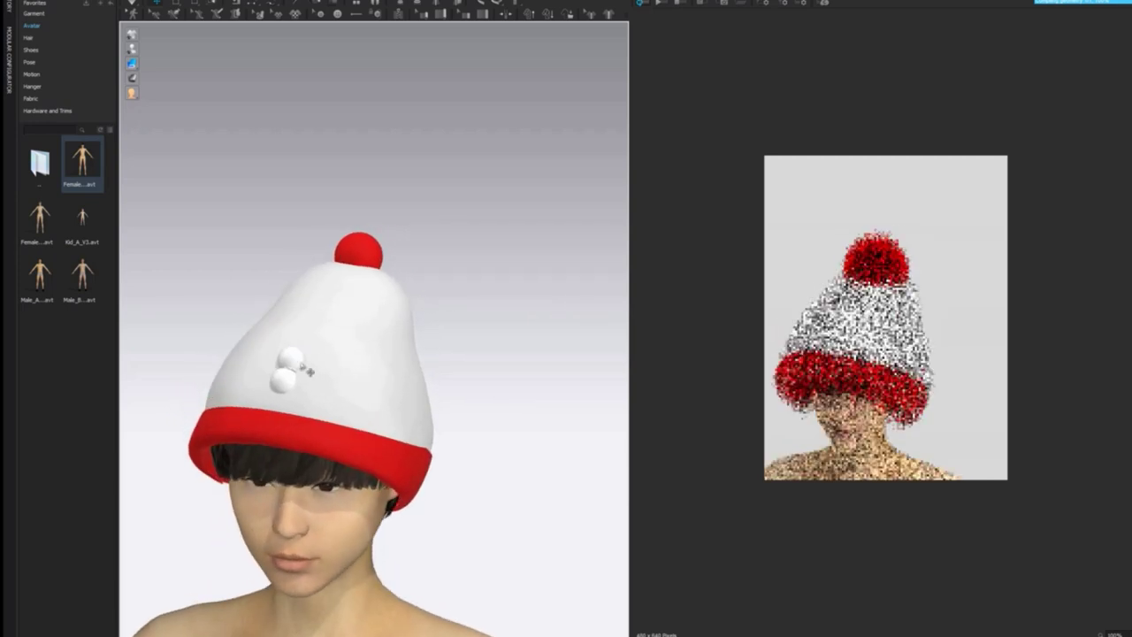
Step: Paste a third small ball onto the hat's front above the other two
right_click(301, 340)
left_click(498, 132)
left_click(297, 360)
right_click(298, 360)
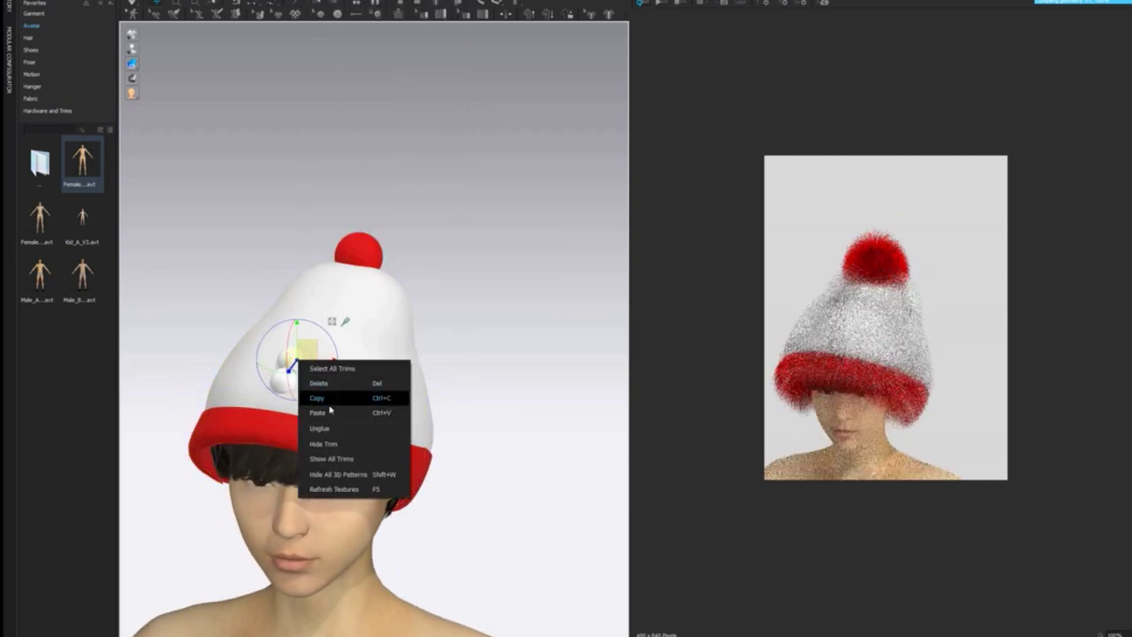
left_click(330, 413)
right_click_drag(403, 317, 455, 316)
left_click(297, 338)
Step: Align the three small balls in a vertical row against the hat's front surface
right_click_drag(370, 336, 308, 330)
left_click_drag(313, 323, 317, 328)
left_click(367, 316)
right_click_drag(366, 315, 454, 338)
left_click(421, 334)
left_click_drag(434, 323, 428, 344)
left_click(420, 356)
left_click(560, 293)
Step: Set the colour of the lowest small ball to bright red
left_click(411, 362)
left_click(411, 382)
left_click(2, 417)
left_click(571, 193)
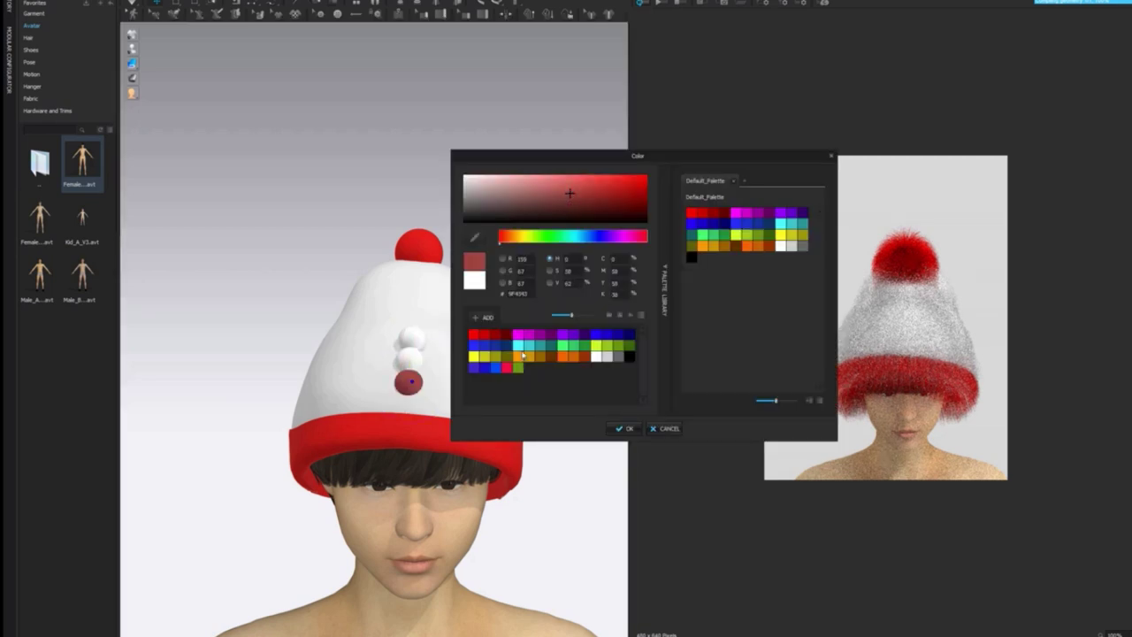
left_click(473, 356)
left_click(506, 368)
left_click(474, 335)
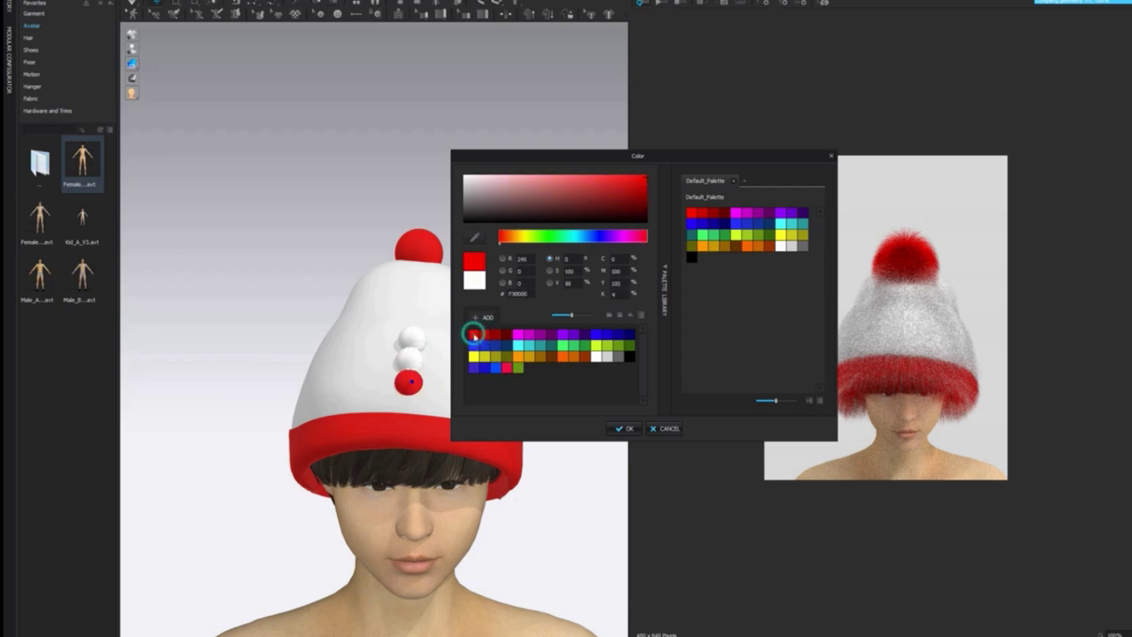
left_click(625, 429)
Step: Set the colour of the middle and uppermost small balls to the same bright red as the lowest one
left_click(415, 360)
left_click(1129, 361)
left_click(474, 335)
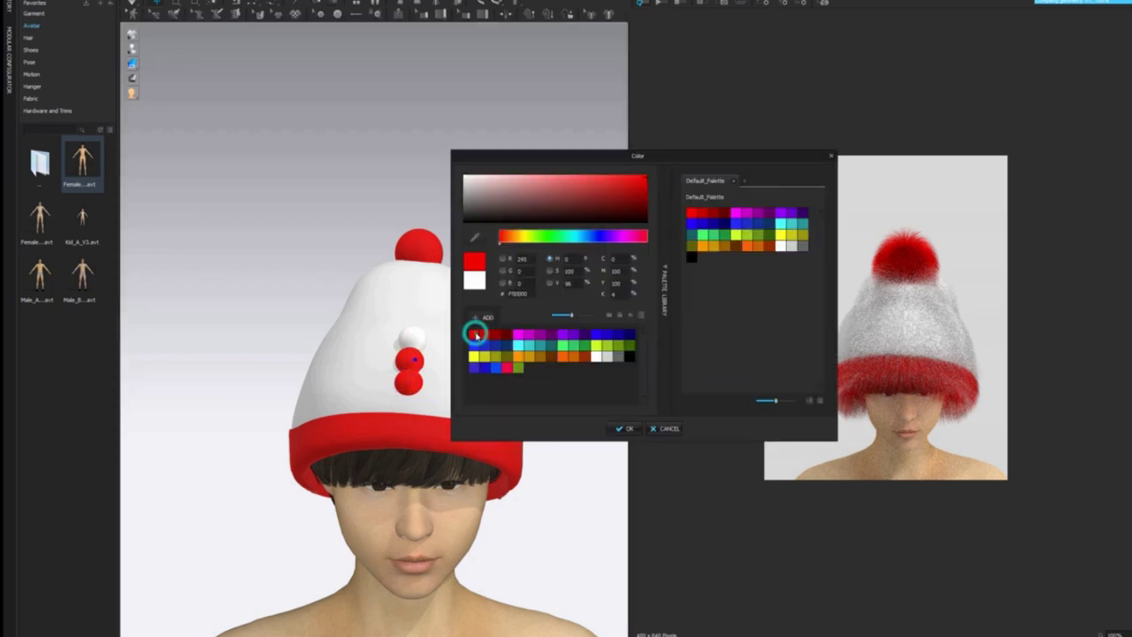
left_click(624, 428)
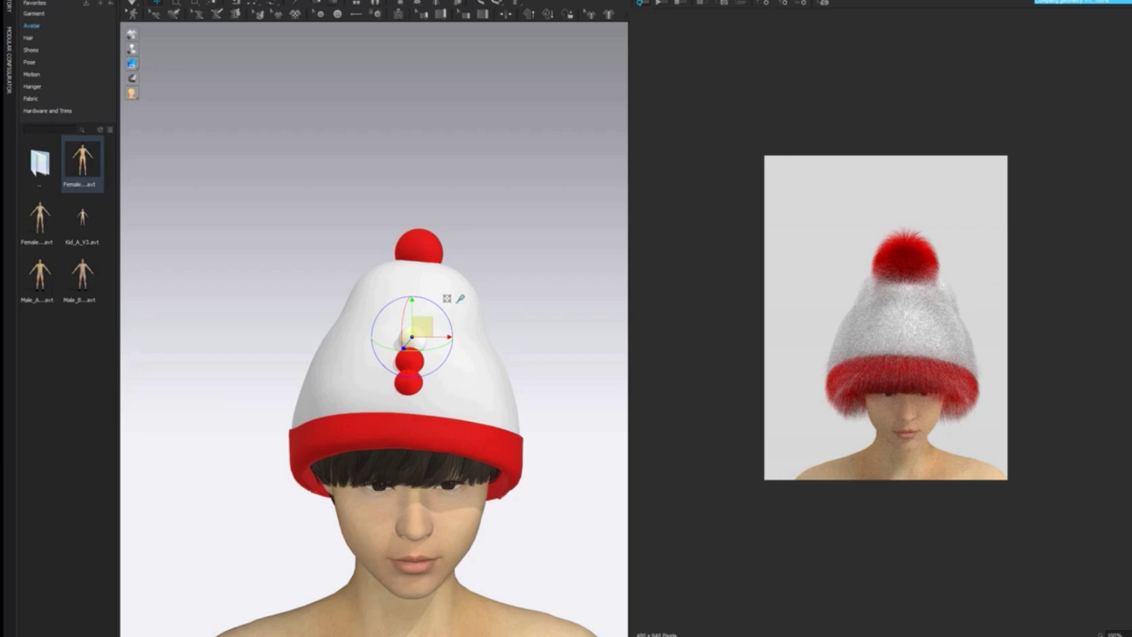
left_click(1130, 361)
left_click(474, 335)
left_click(623, 428)
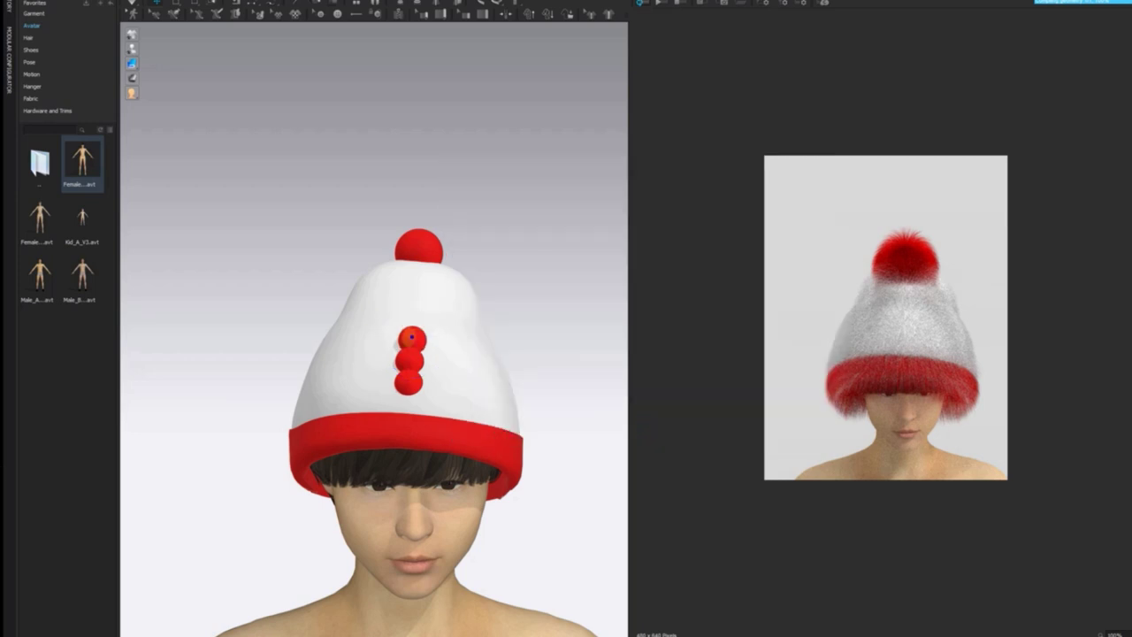
left_click(1129, 361)
left_click(473, 333)
left_click(623, 428)
Step: Change the material type of all three small balls to a reflective metallic one
left_click(405, 333)
left_click(412, 358, "shift")
left_click(409, 380, "shift")
left_click(1130, 318)
left_click(1129, 345)
left_click(498, 331)
right_click_drag(548, 340, 591, 301)
left_click(576, 279)
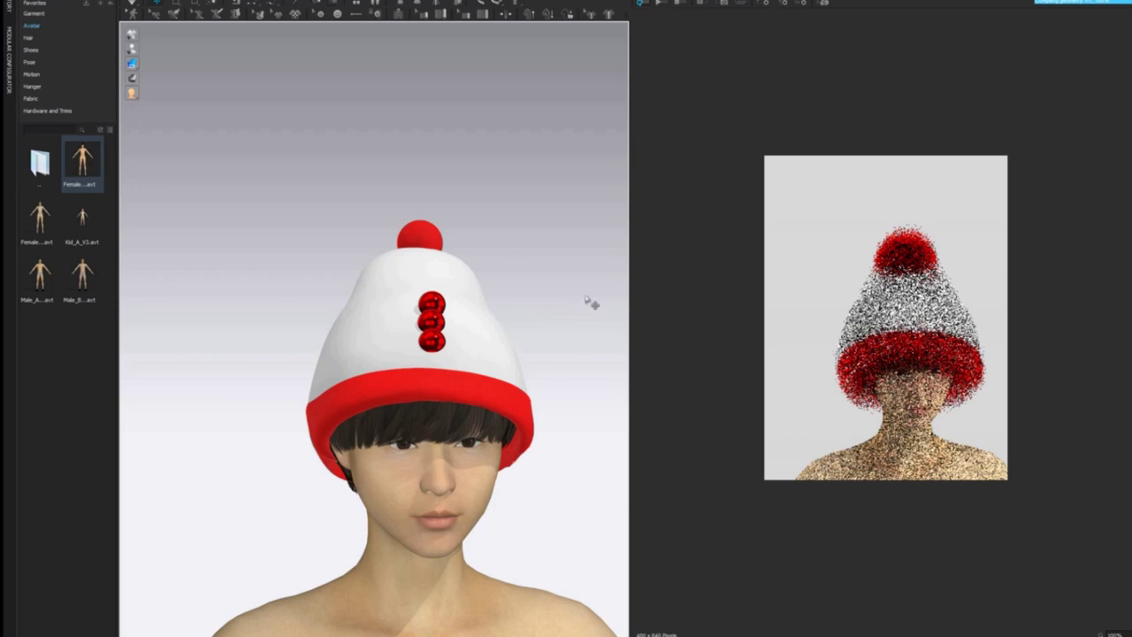
Step: Give all three small balls a brighter glossy finish and update the interactive render
left_click(432, 302)
left_click(431, 322, "shift")
left_click(432, 339, "shift")
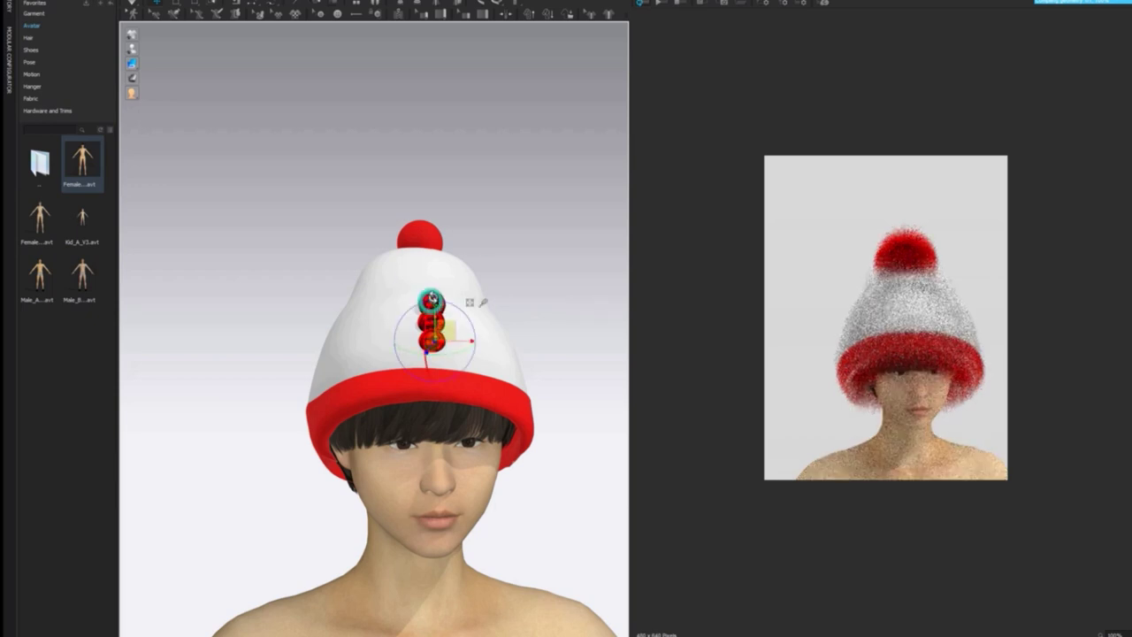
left_click(432, 302)
scroll(432, 298, "up", 3)
left_click(461, 314, "shift")
left_click(464, 343, "shift")
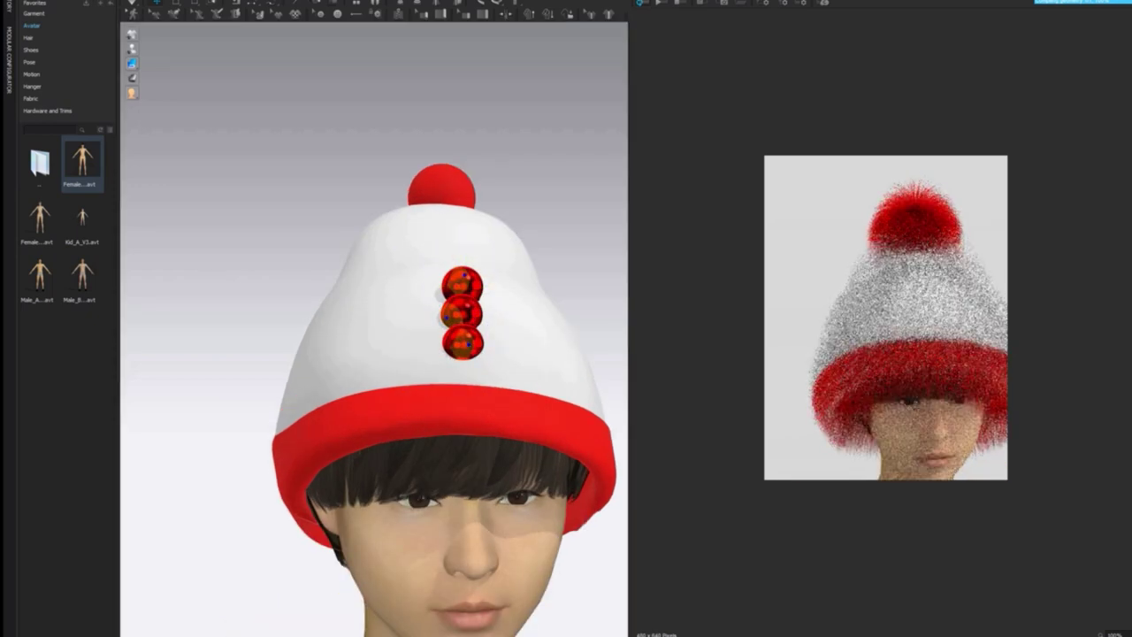
mouse_move(616, 311)
right_mouse_down()
mouse_move(543, 302)
mouse_move(606, 310)
right_mouse_up()
left_click(678, 5)
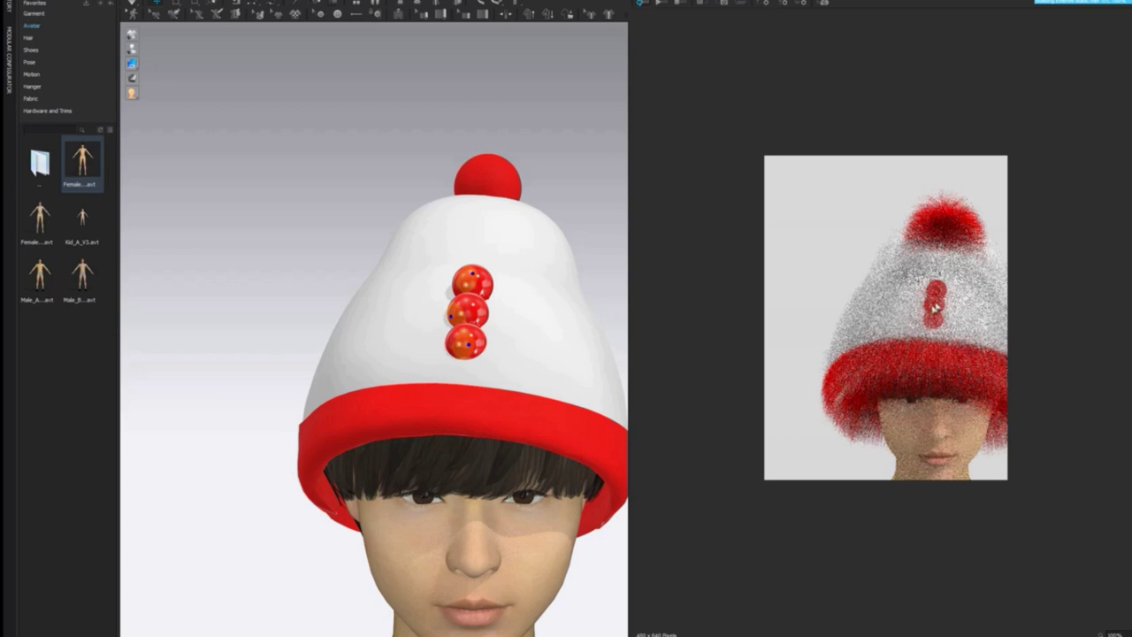
Step: Scale down the three small balls on the hat's front with the scale gizmo
left_click(469, 308)
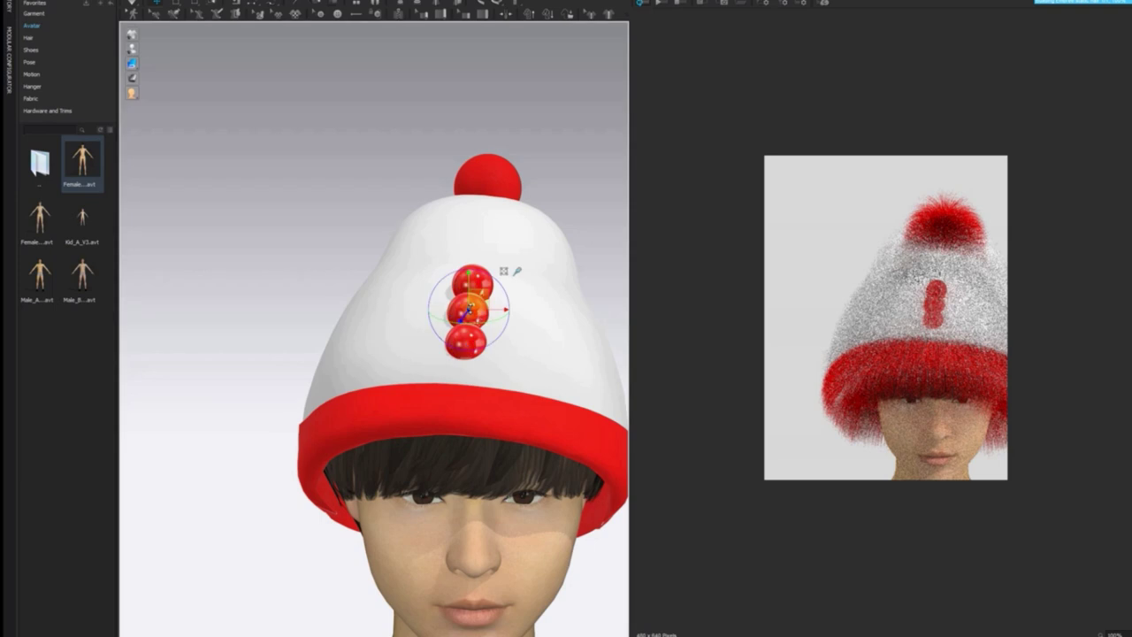
left_click(471, 339)
left_click(505, 299)
mouse_move(469, 299)
left_mouse_down()
mouse_move(497, 337)
mouse_move(499, 320)
mouse_move(476, 313)
left_mouse_up()
left_click(479, 320)
left_click(479, 288)
left_click_drag(510, 275, 495, 277)
left_click_drag(469, 241, 472, 263)
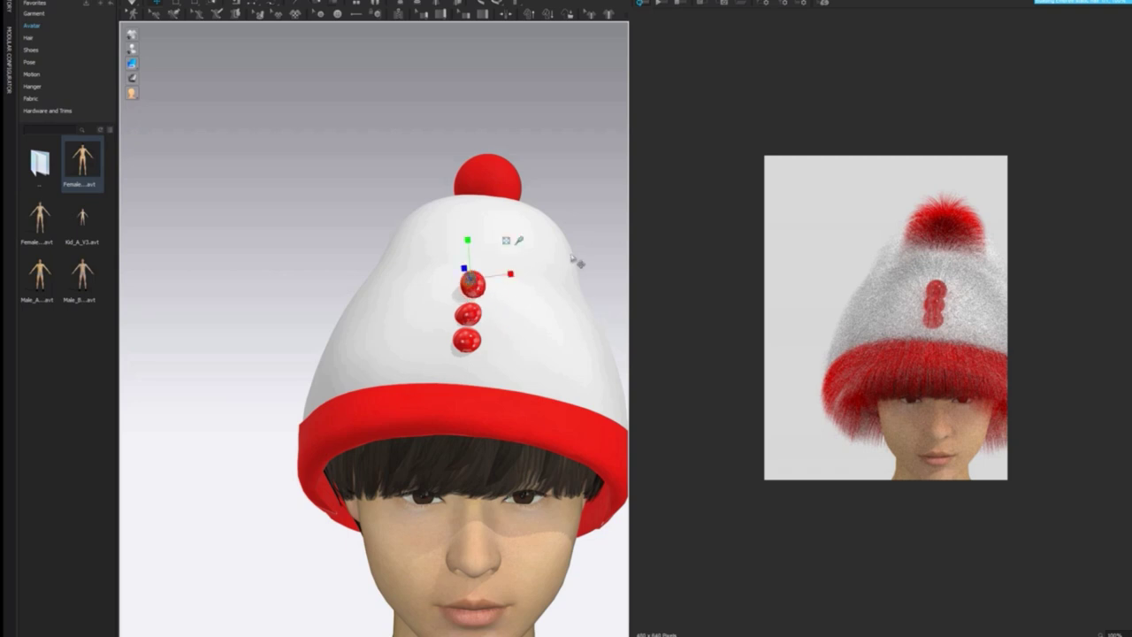
Step: Adjust the depth of the uppermost small ball against the hat in a side view
right_click_drag(572, 259, 484, 252)
left_click_drag(434, 265, 480, 279)
left_click(506, 240)
left_click(482, 190)
Step: Adjust the lower small balls against the hat's front surface in a close-up view
key("2")
scroll(407, 107, "up", 4)
middle_click_drag(425, 153, 469, 336)
scroll(475, 321, "up", 4)
key("2")
scroll(420, 171, "up", 4)
middle_click_drag(417, 172, 386, 418)
scroll(384, 423, "up", 5)
scroll(434, 481, "down", 1)
left_click(399, 529)
left_click(424, 500)
left_click_drag(387, 538, 391, 533)
left_click(392, 511)
left_click(392, 480)
left_click(495, 389)
Step: Delete the uppermost of the three small balls on the hat
mouse_move(500, 500)
right_mouse_down()
mouse_move(394, 519)
mouse_move(490, 508)
right_mouse_up()
scroll(491, 508, "down", 3)
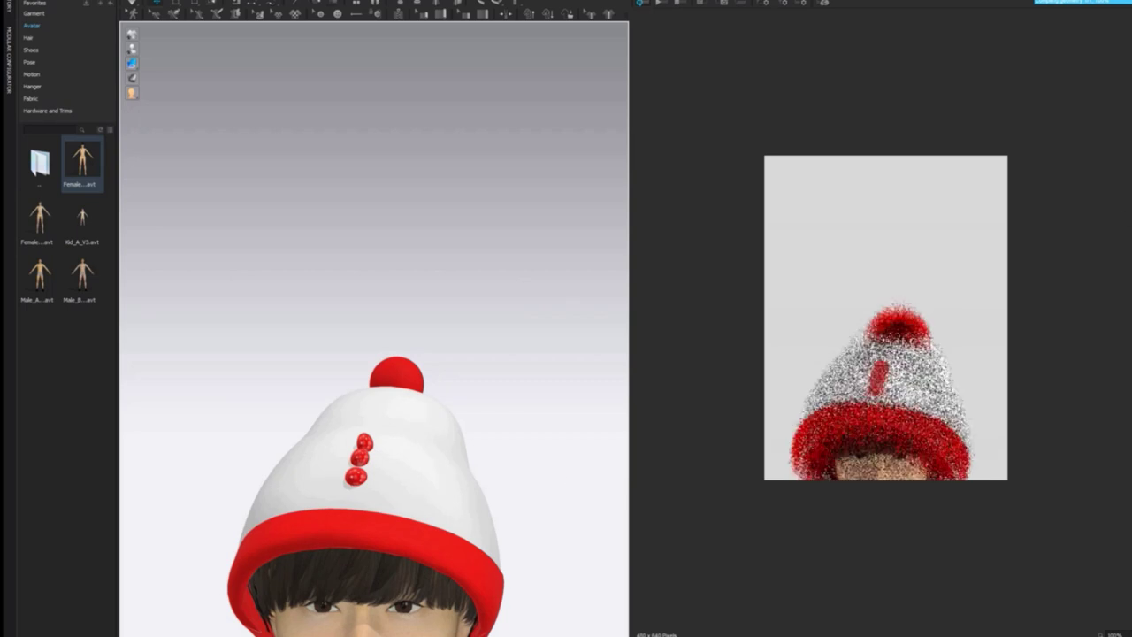
left_click(366, 440)
key("Delete")
Step: Set the colour of the two remaining small balls to orange (RGB 248, 153, 0)
right_click_drag(475, 442, 484, 451)
left_click(378, 512)
left_click(378, 485, "shift")
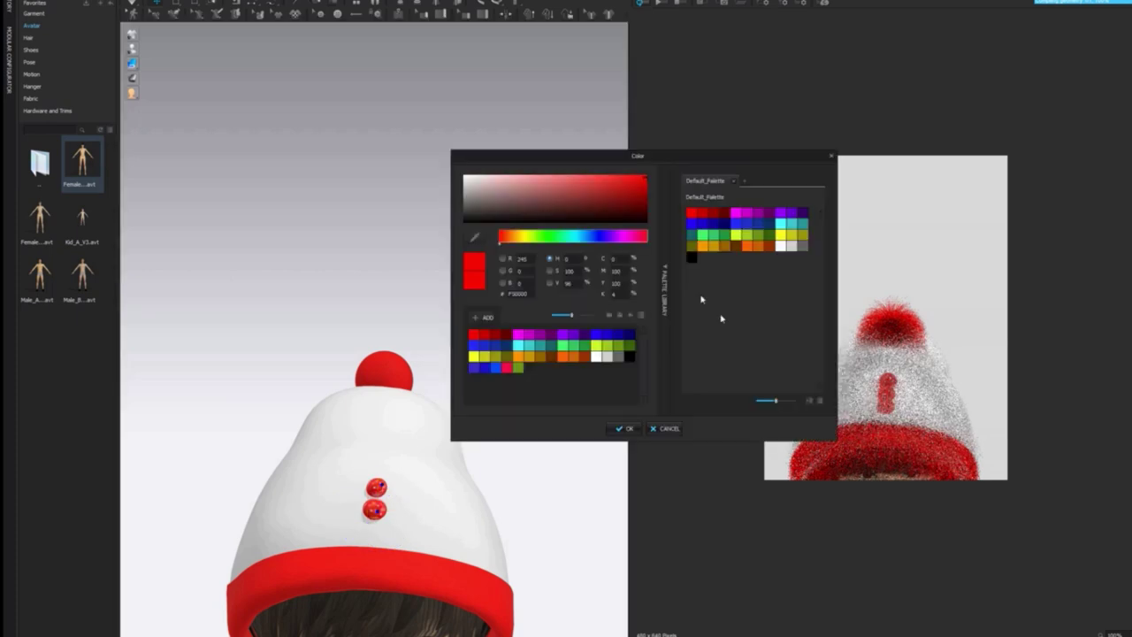
left_click(484, 359)
left_click(519, 356)
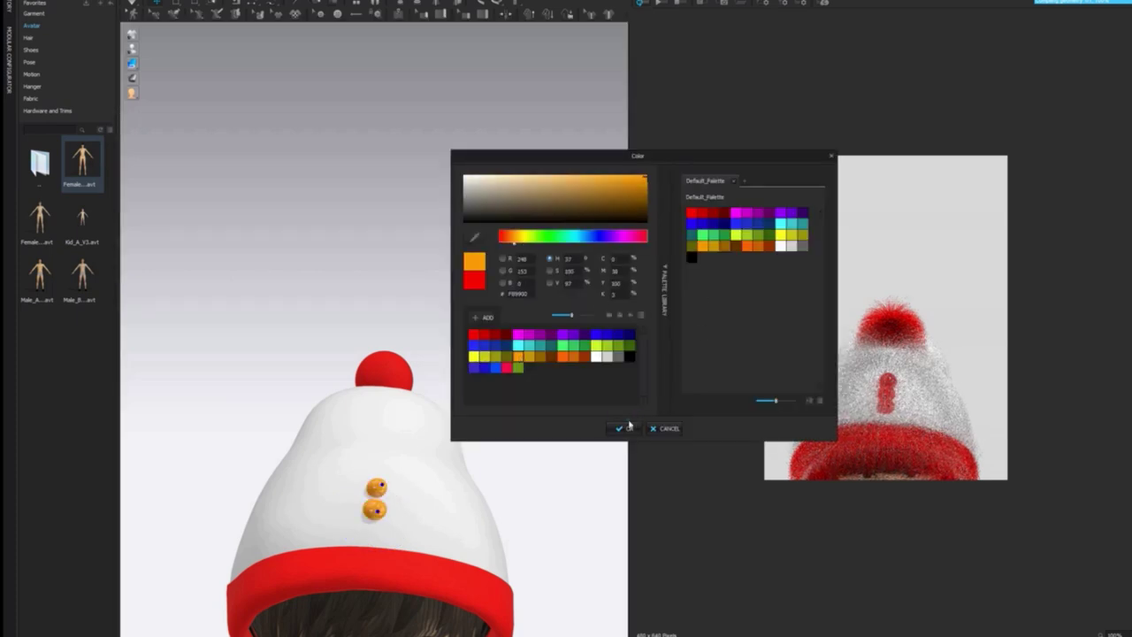
left_click(624, 428)
Step: Frame the avatar's head and hat from the front and refresh the interactive render
scroll(548, 425, "down", 5)
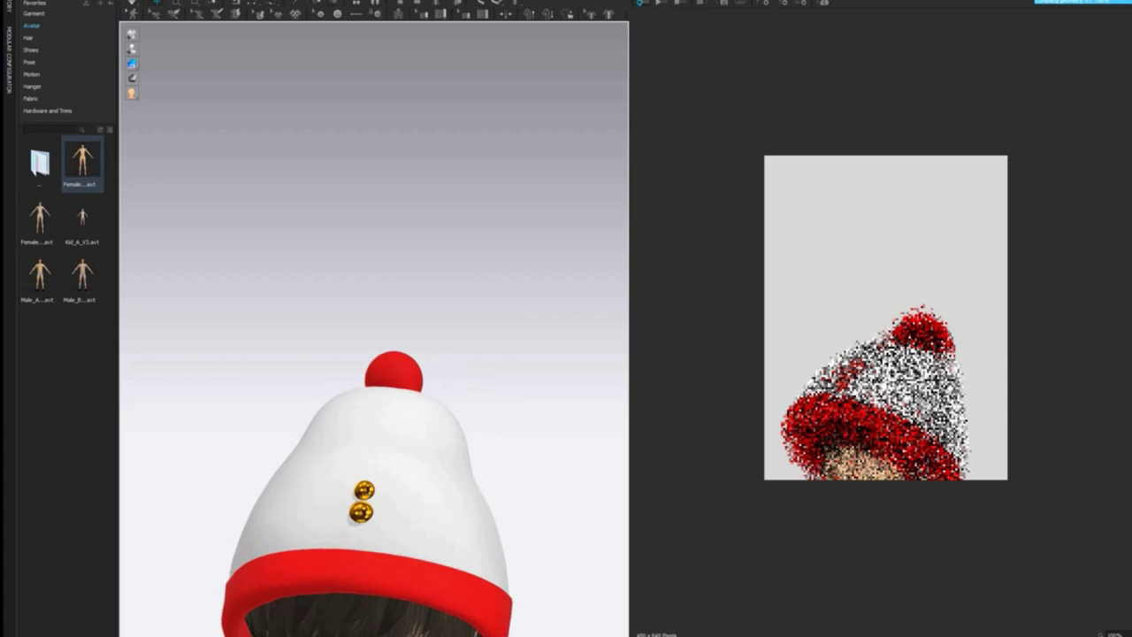
scroll(518, 428, "up", 5)
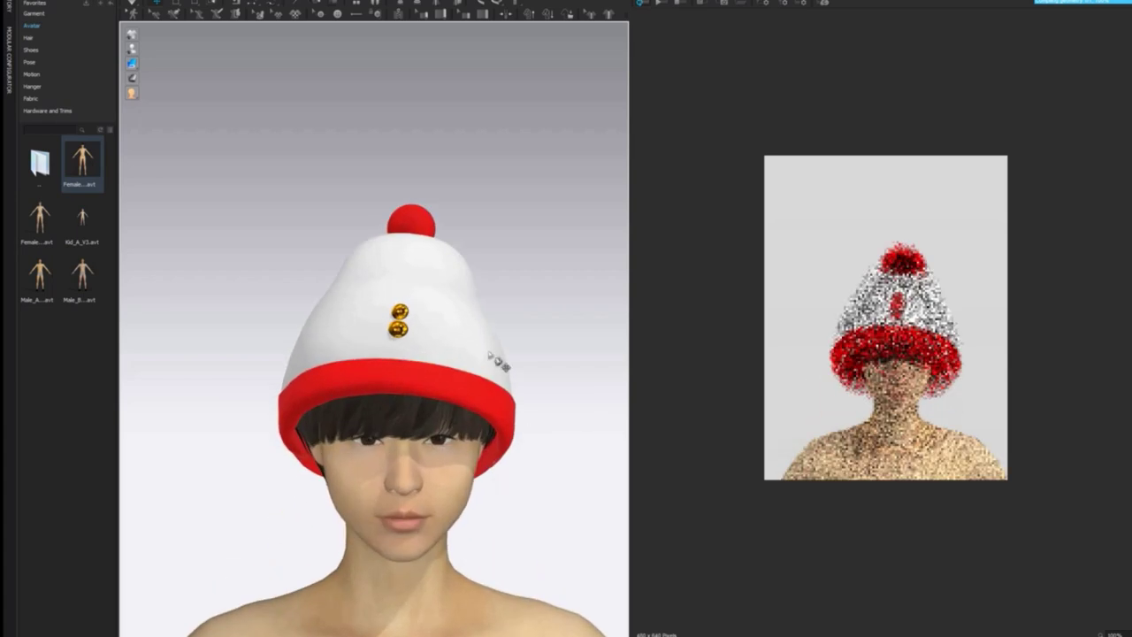
left_click(639, 4)
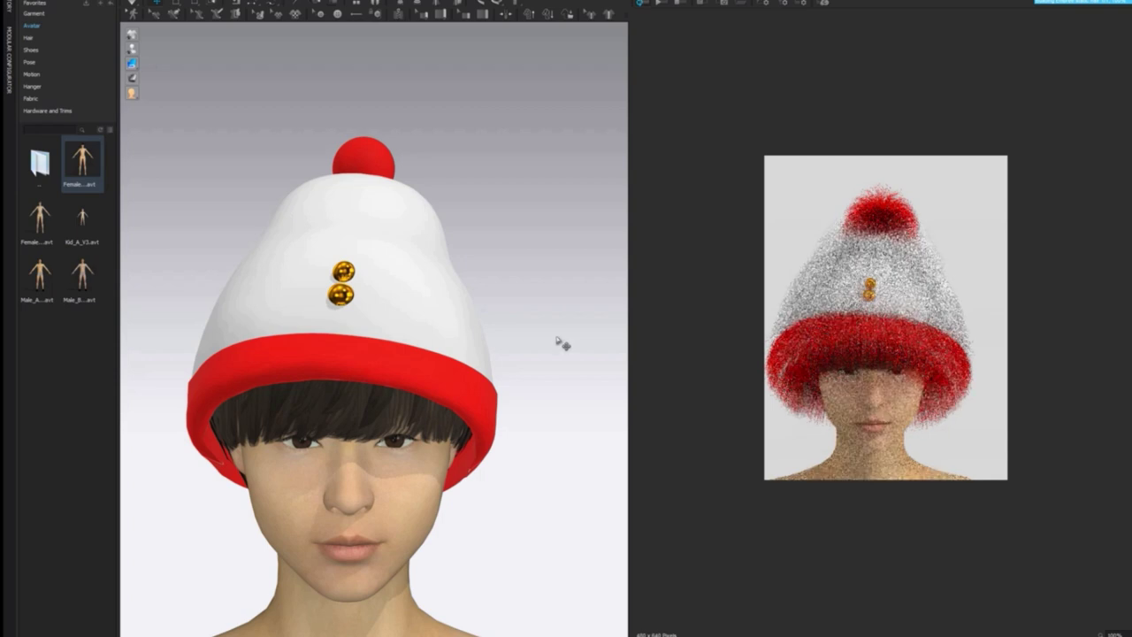
Step: Enlarge the render image size, centre the hat in the frame and start the final render
left_click(782, 4)
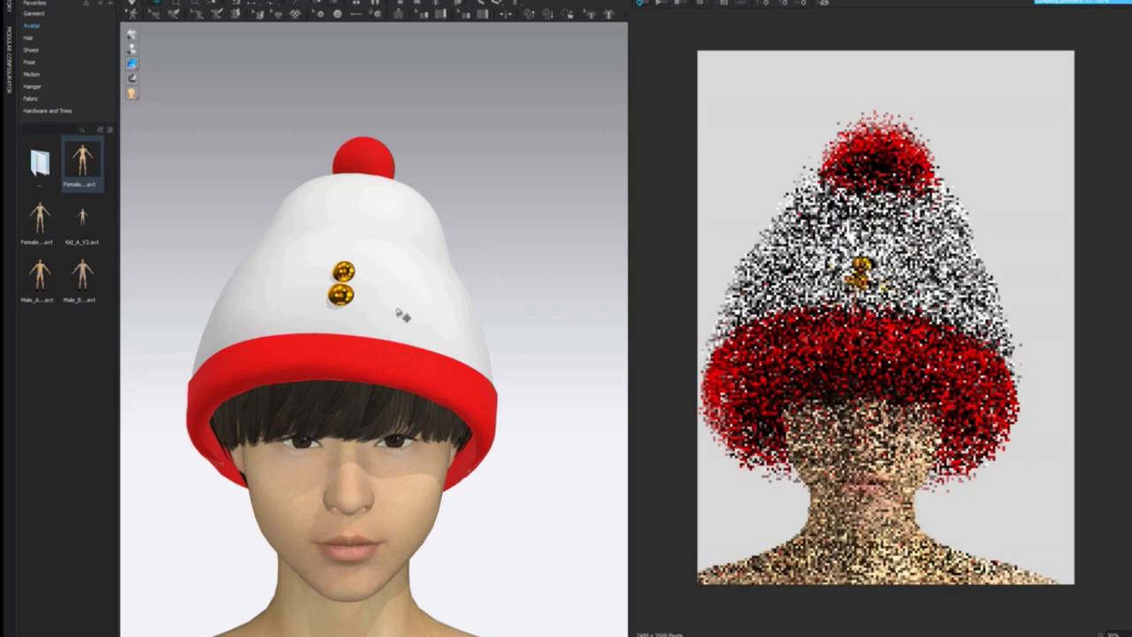
middle_click_drag(399, 315, 442, 306)
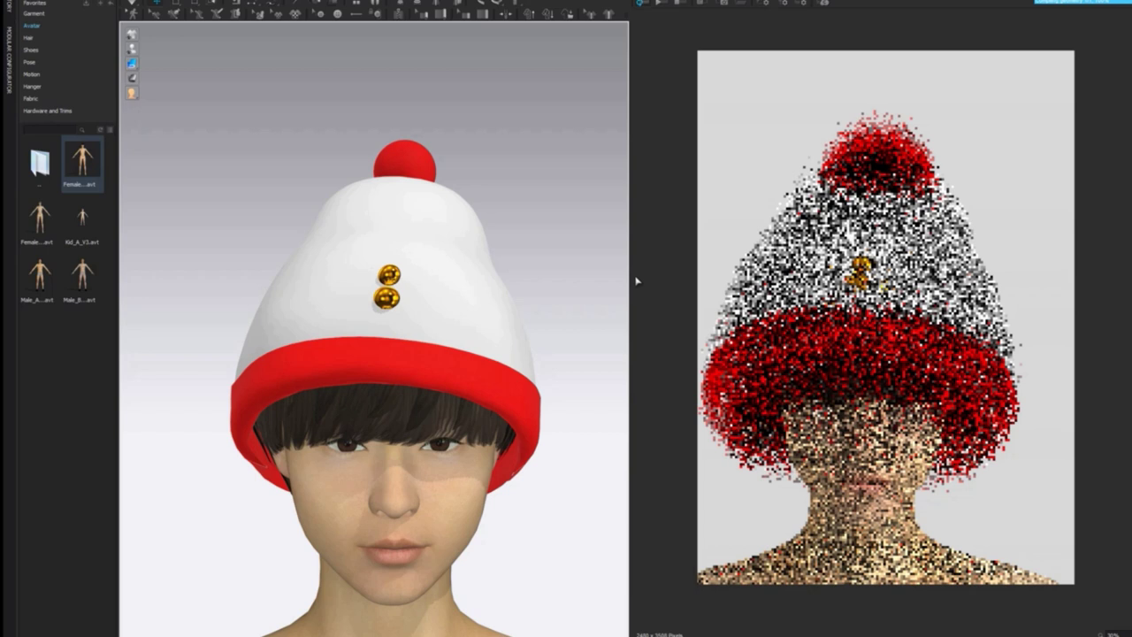
left_click(663, 3)
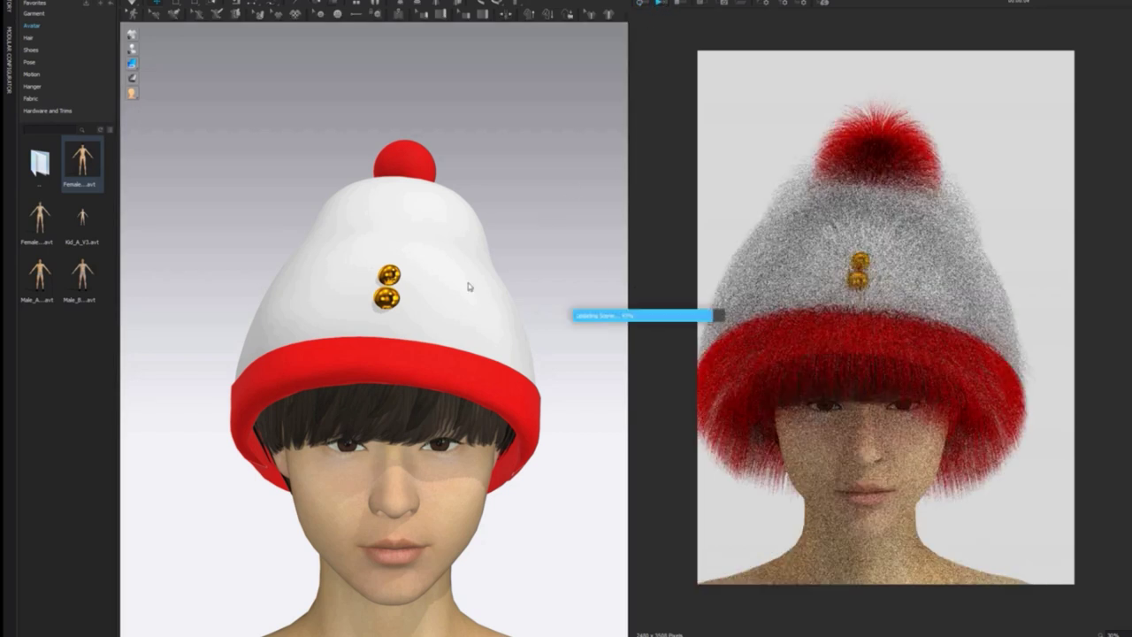
middle_click_drag(470, 288, 490, 288)
middle_click_drag(887, 295, 848, 291)
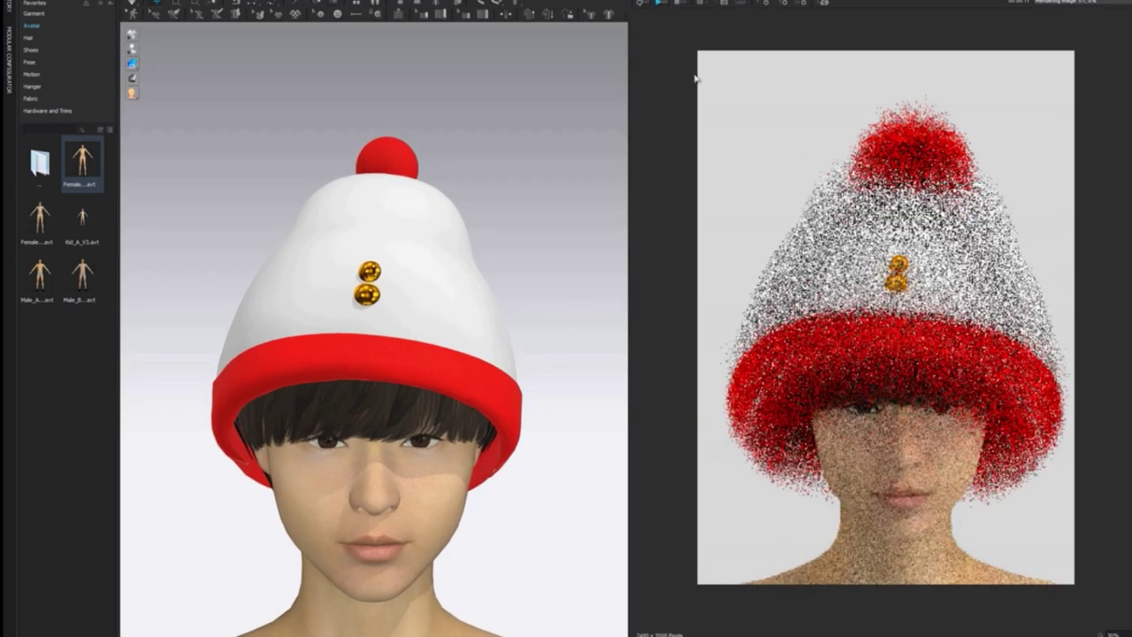